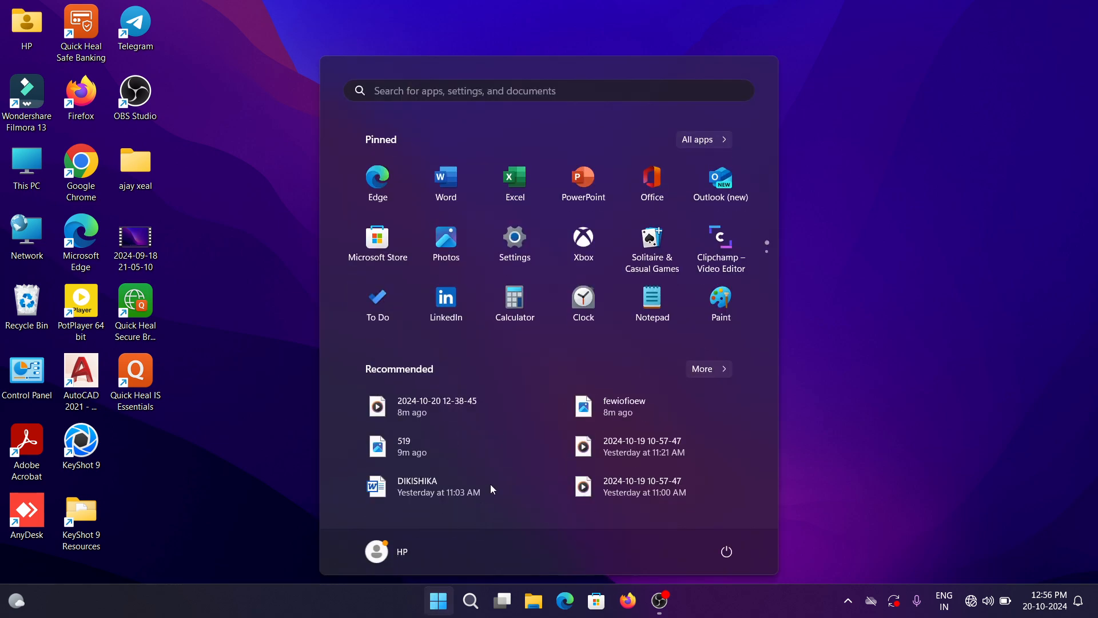
Search the computer for Paint and launch it.
{"action": "left_click", "coordinate": [429, 91]}
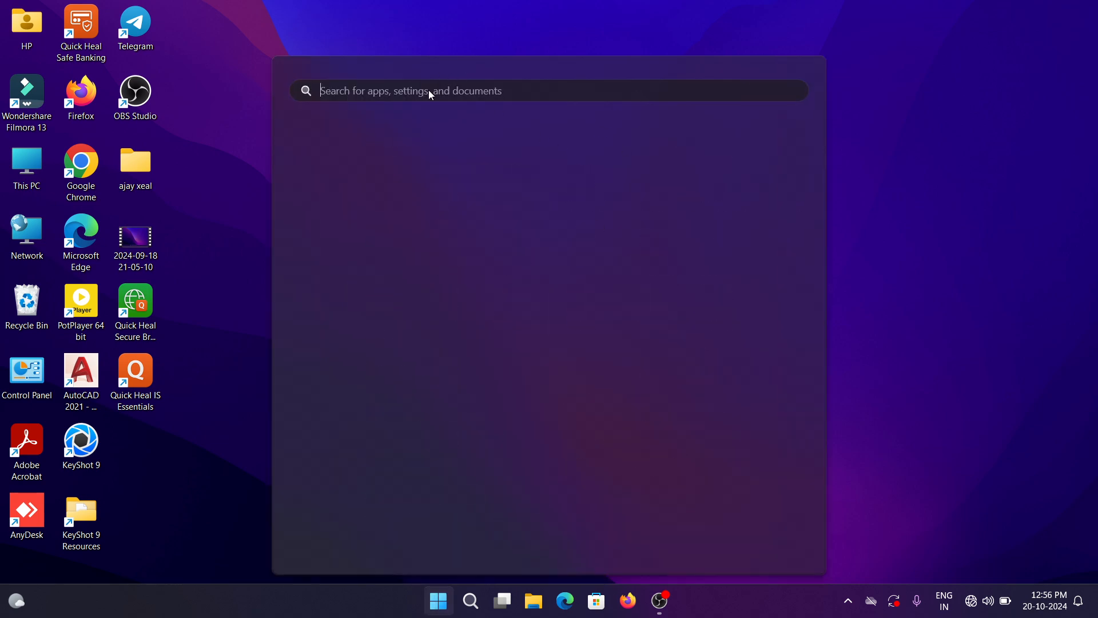
{"action": "type", "text": "p"}
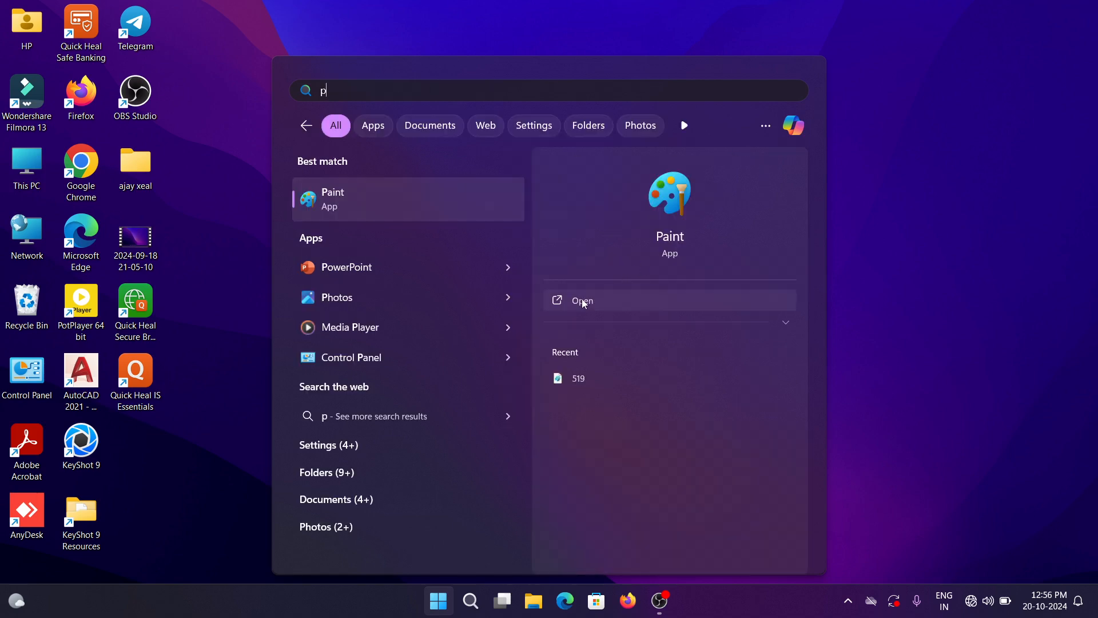
{"action": "left_click", "coordinate": [582, 300]}
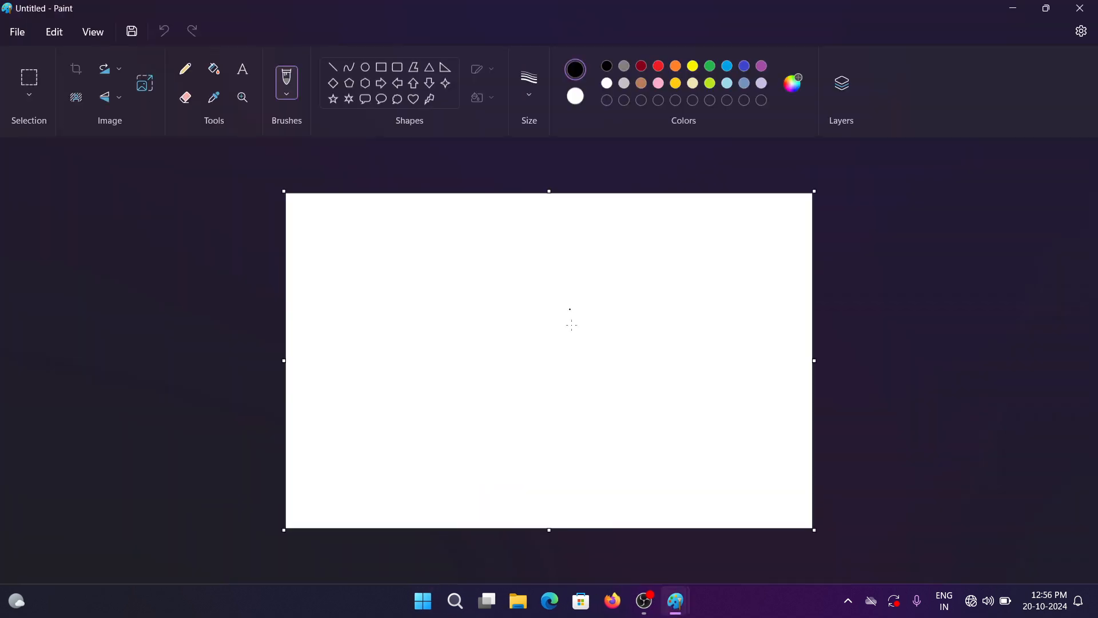
Open the image 519 from the Pictures folder.
{"action": "left_click", "coordinate": [17, 35]}
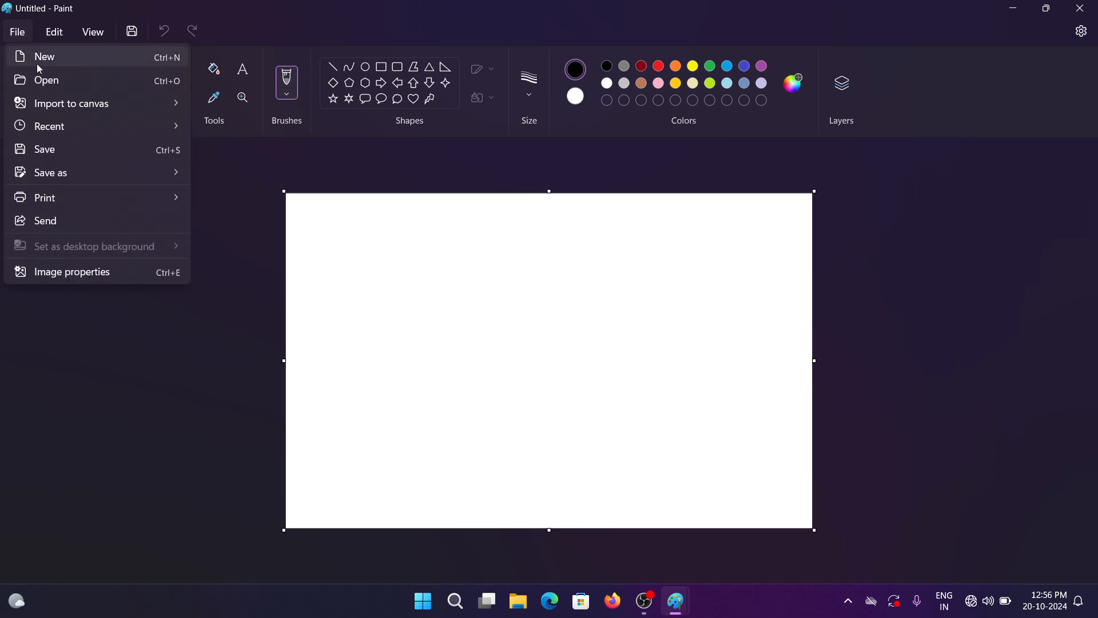
{"action": "left_click", "coordinate": [46, 80]}
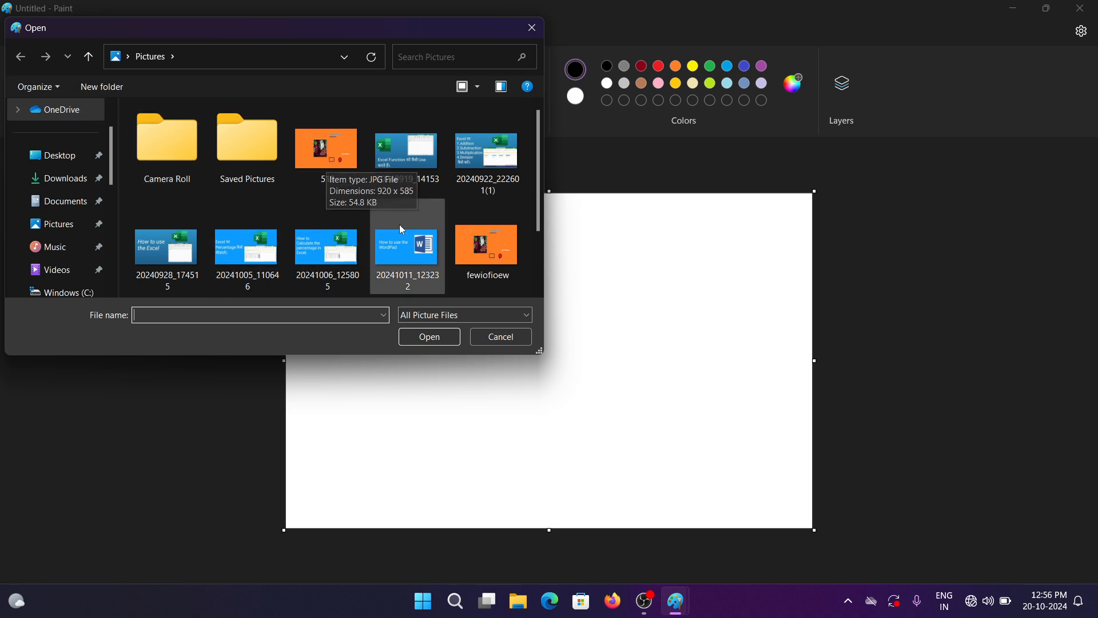
{"action": "scroll", "coordinate": [415, 163], "scroll_direction": "down", "scroll_amount": 1}
{"action": "scroll", "coordinate": [416, 164], "scroll_direction": "up", "scroll_amount": 1}
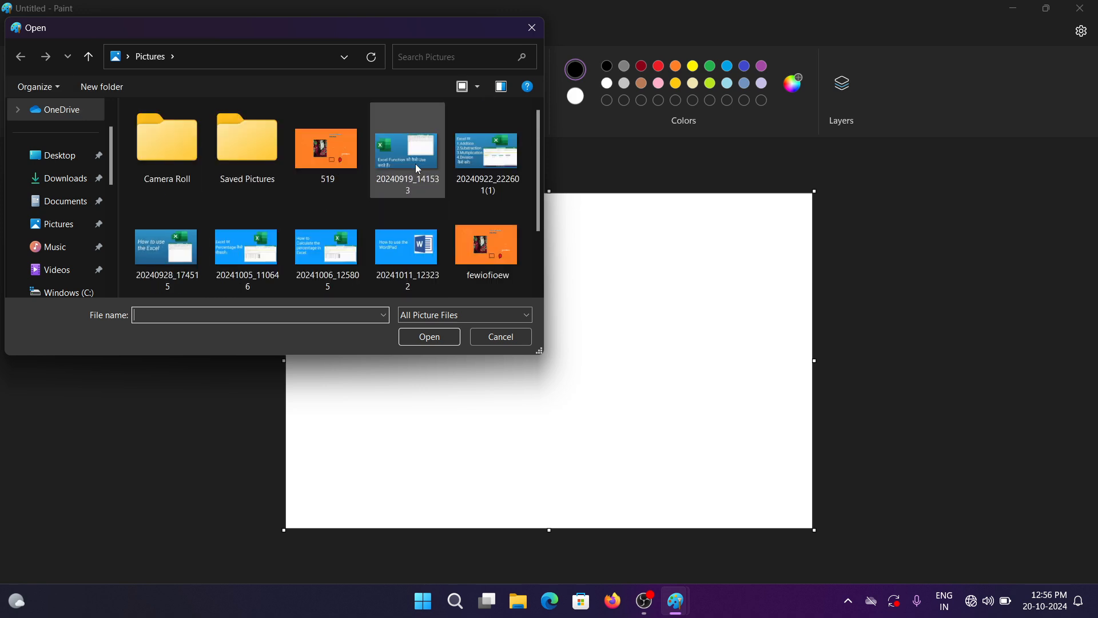
{"action": "left_click", "coordinate": [336, 151]}
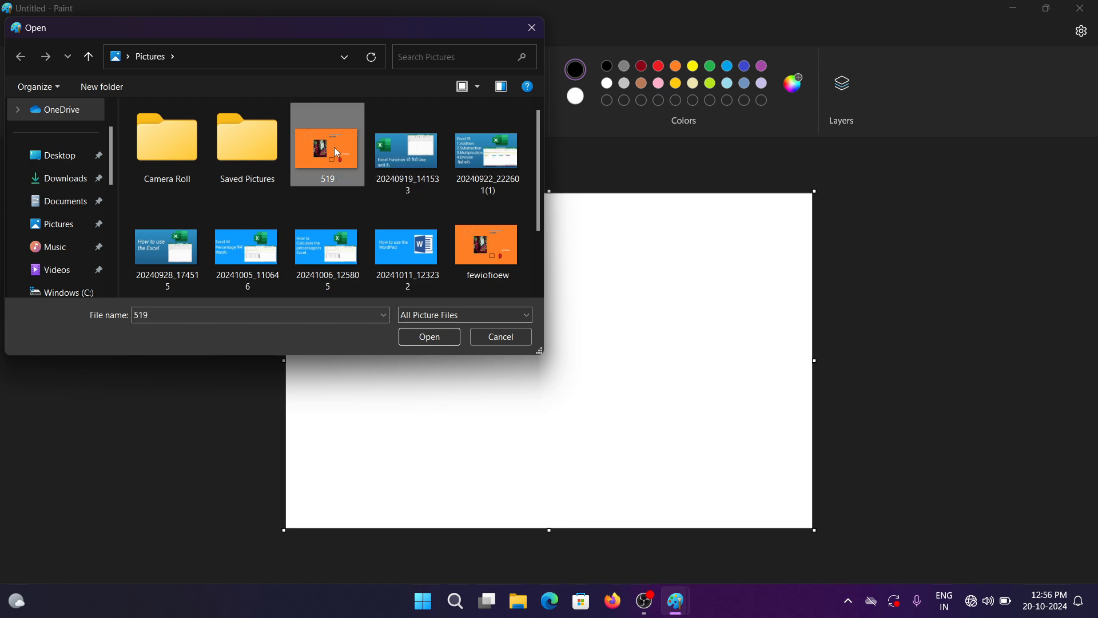
{"action": "left_click", "coordinate": [439, 336]}
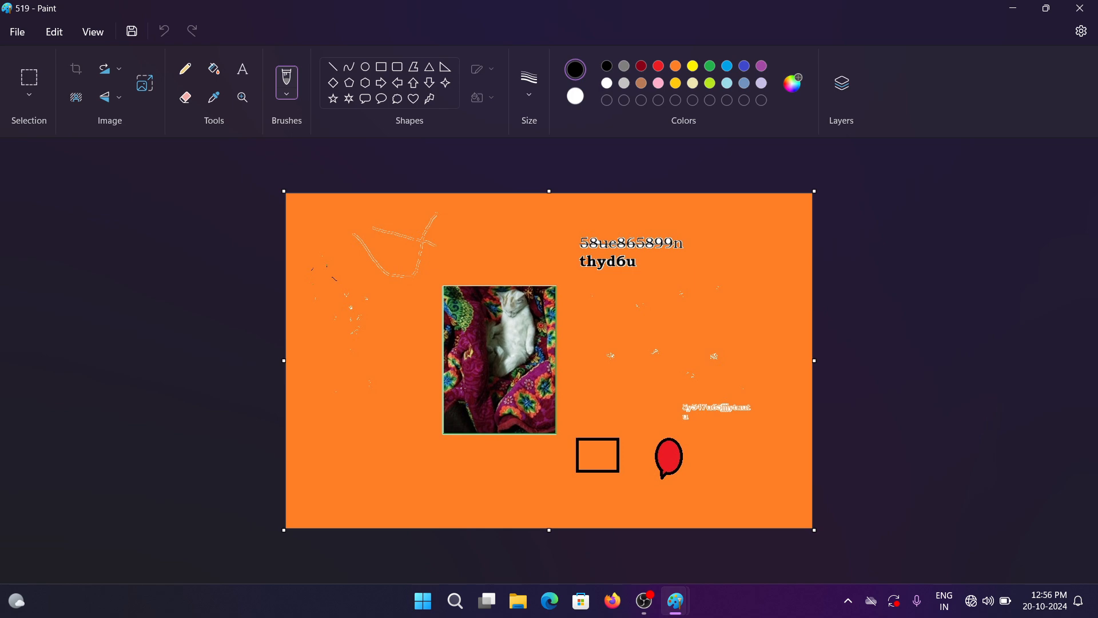
Select the cat photo in the middle of the orange canvas with a rectangular selection and crop the image to it.
{"action": "left_click", "coordinate": [31, 86]}
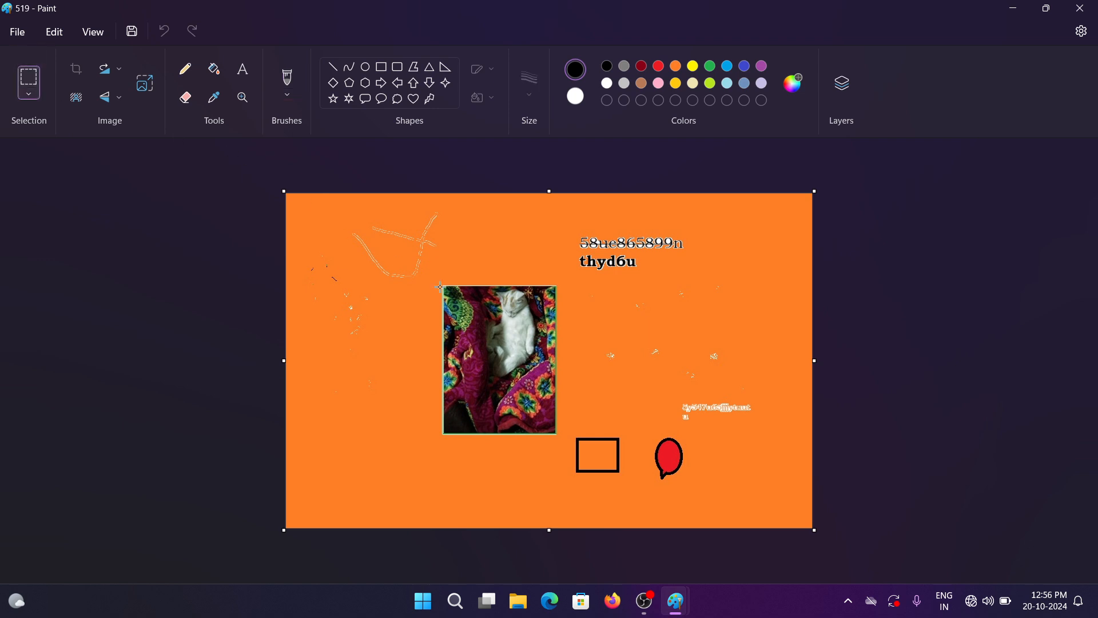
{"action": "left_click_drag", "start_coordinate": [455, 288], "coordinate": [513, 302]}
{"action": "left_click", "coordinate": [440, 276]}
{"action": "left_click_drag", "start_coordinate": [443, 290], "coordinate": [554, 436]}
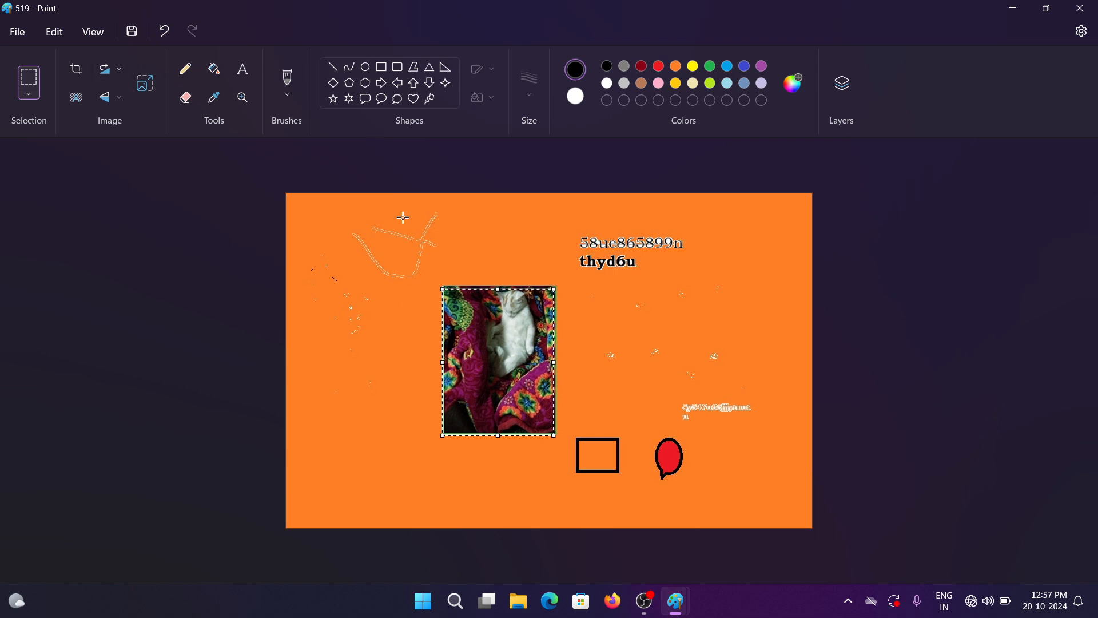
{"action": "left_click", "coordinate": [76, 69]}
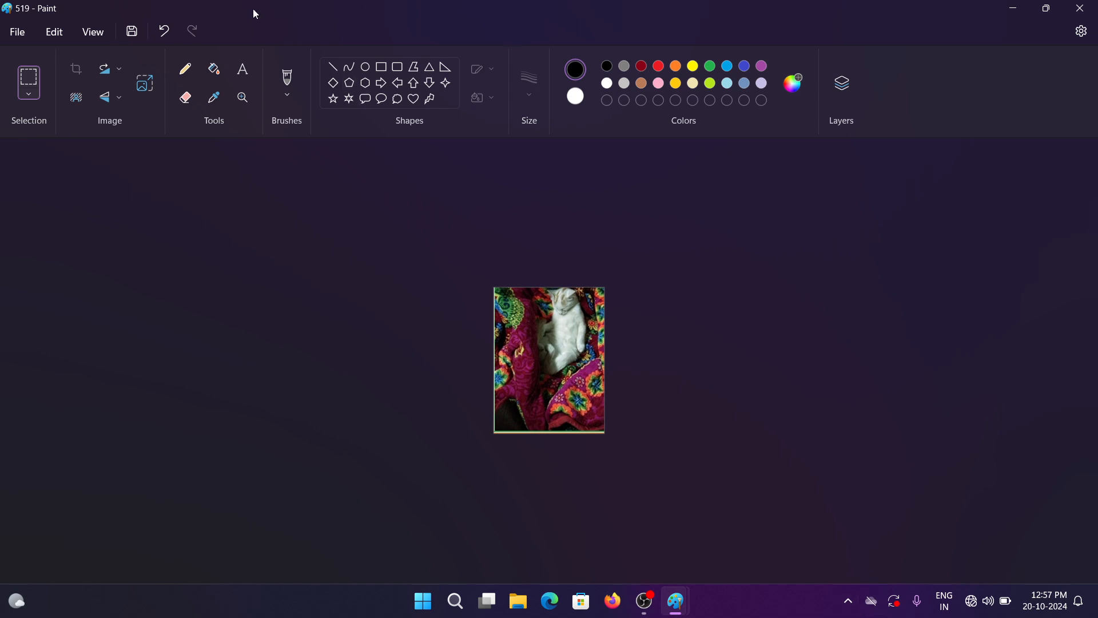
Show the status bar and zoom the cropped photo to 400%.
{"action": "left_click", "coordinate": [84, 33]}
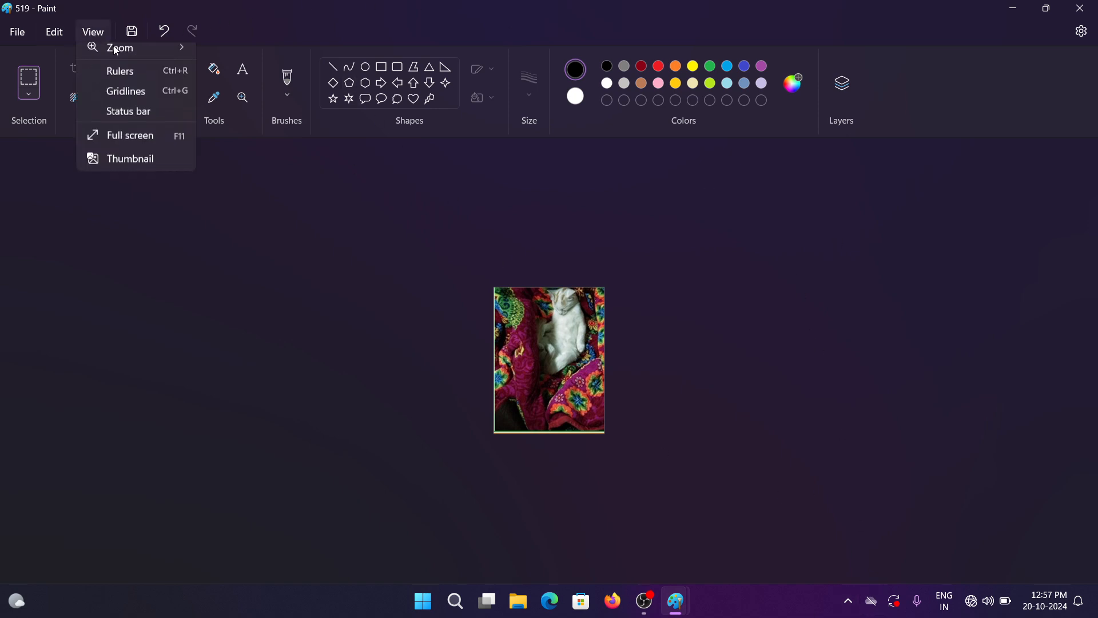
{"action": "left_click", "coordinate": [123, 121]}
{"action": "left_click", "coordinate": [934, 568]}
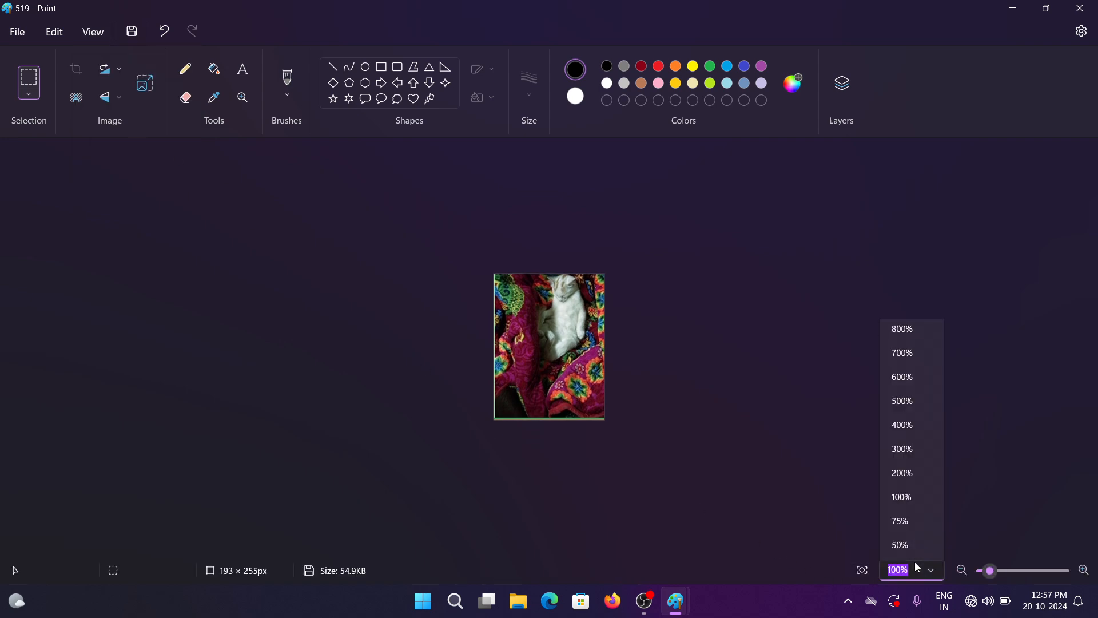
{"action": "left_click", "coordinate": [904, 426]}
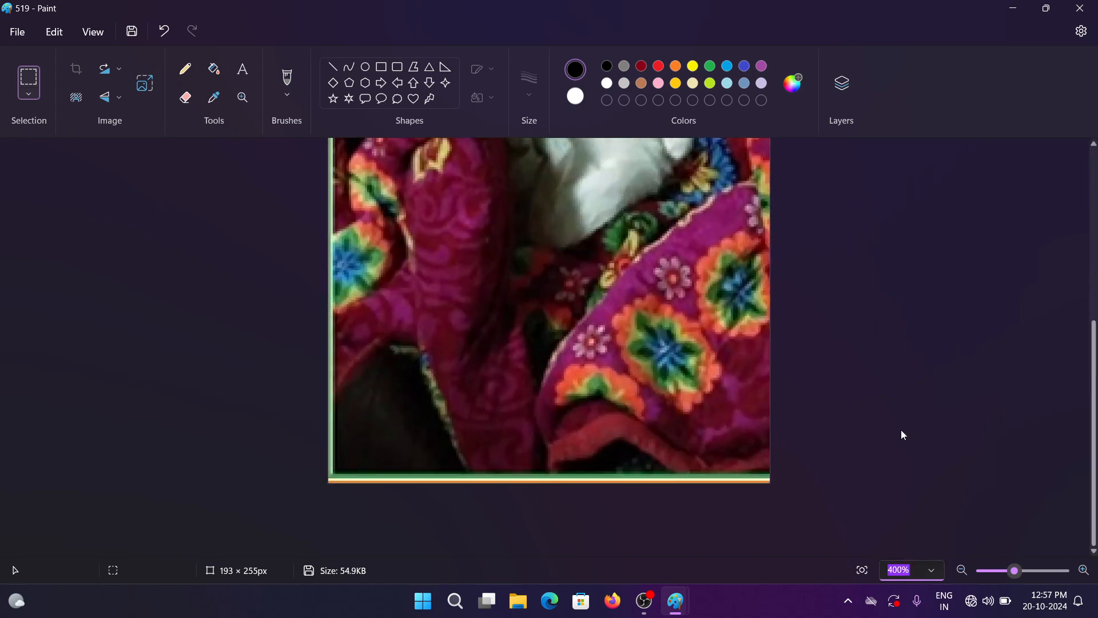
{"action": "scroll", "coordinate": [731, 423], "scroll_direction": "down", "scroll_amount": 5}
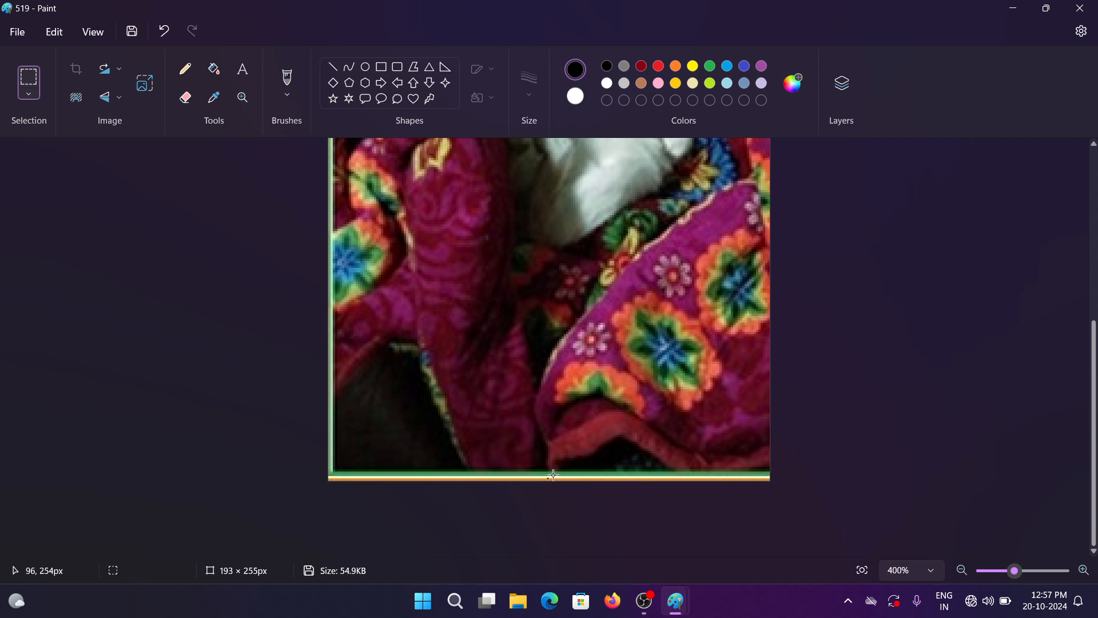
{"action": "left_click_drag", "start_coordinate": [553, 474], "coordinate": [551, 466]}
{"action": "left_click", "coordinate": [364, 484]}
{"action": "scroll", "coordinate": [389, 482], "scroll_direction": "up", "scroll_amount": 5}
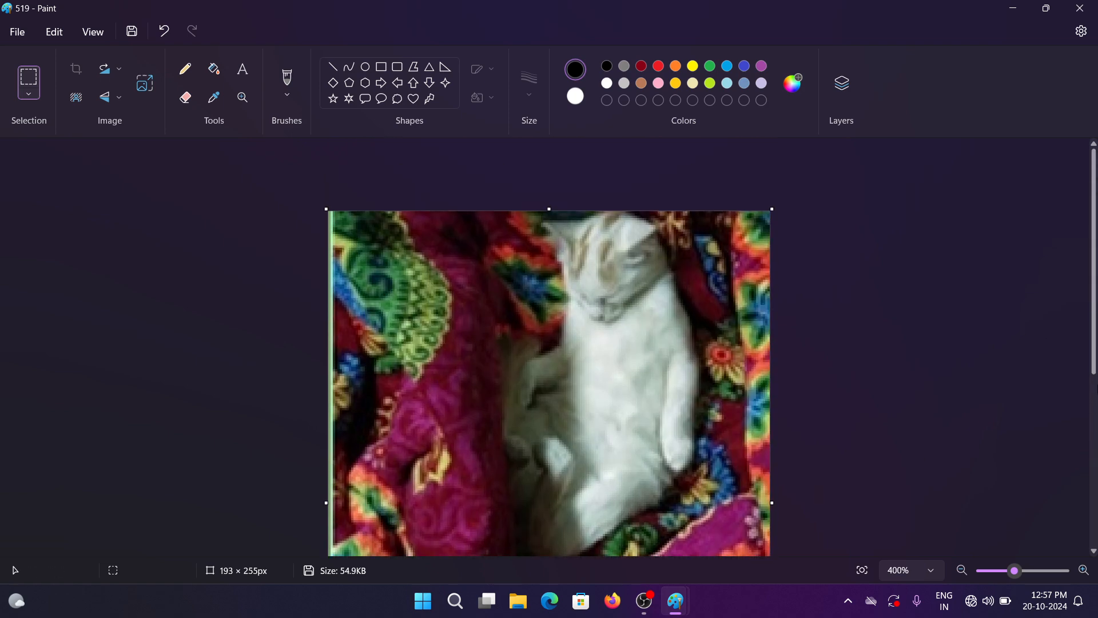
{"action": "left_click", "coordinate": [931, 570]}
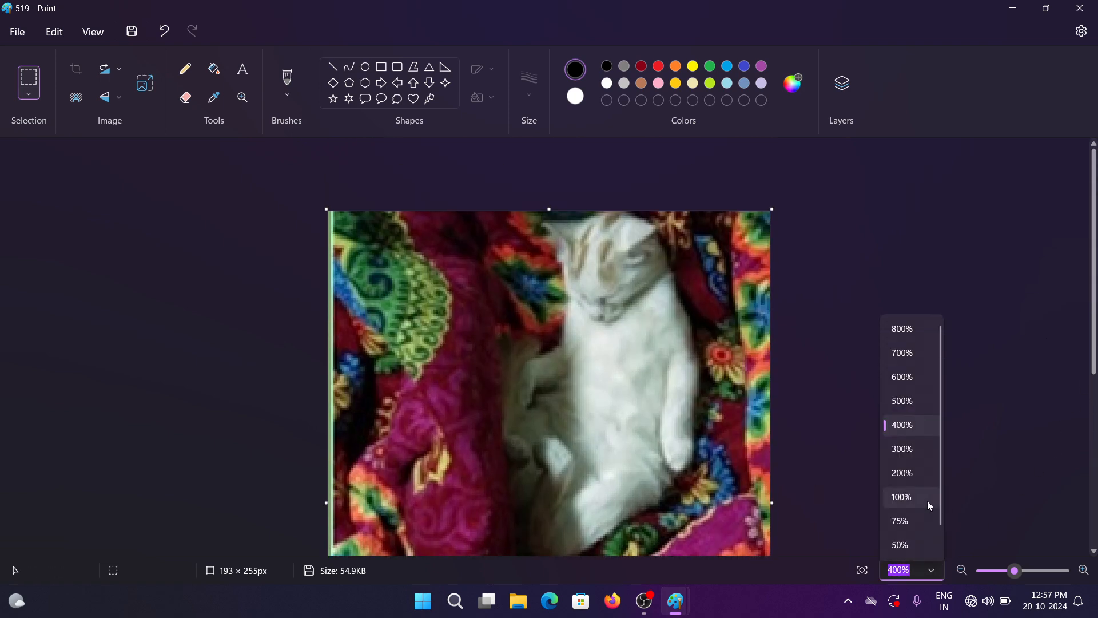
{"action": "left_click", "coordinate": [902, 449]}
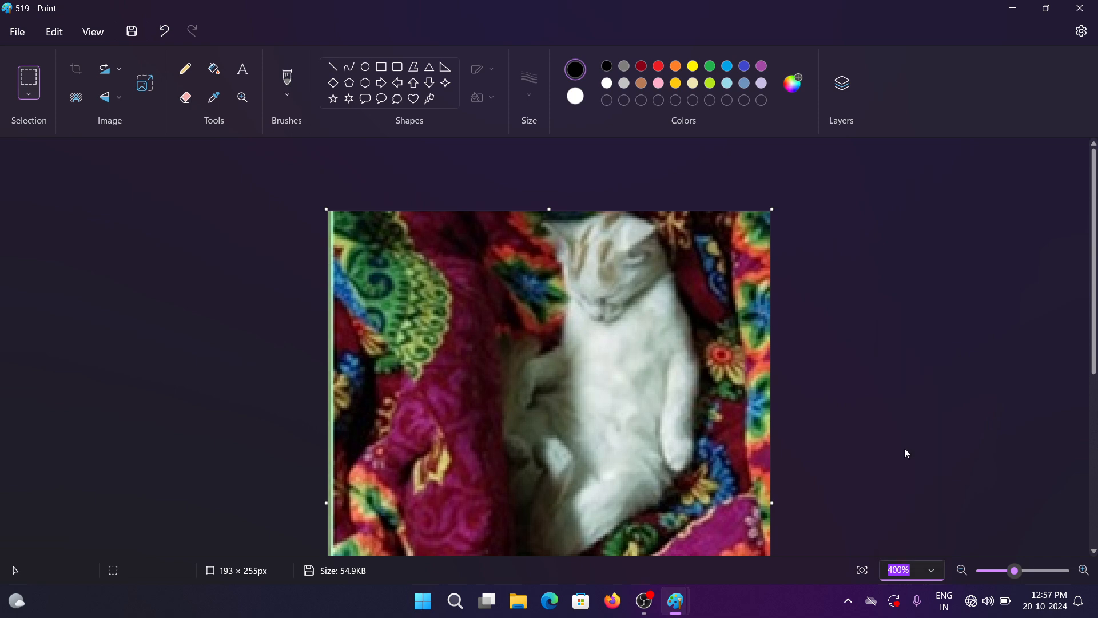
{"action": "scroll", "coordinate": [657, 373], "scroll_direction": "down", "scroll_amount": 2}
{"action": "scroll", "coordinate": [658, 373], "scroll_direction": "up", "scroll_amount": 2}
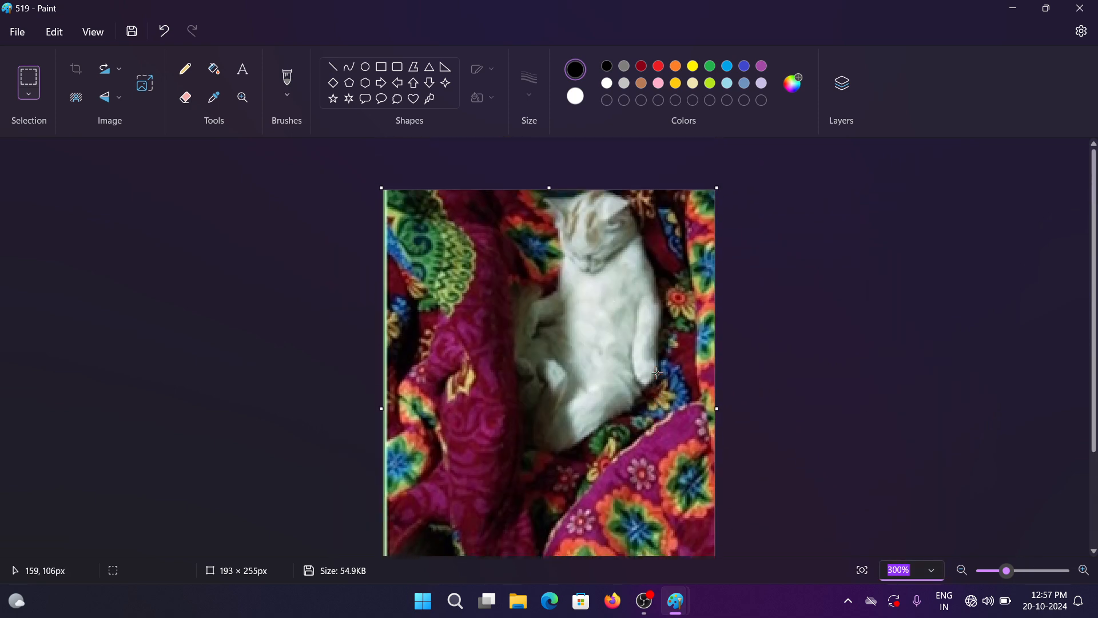
{"action": "left_click_drag", "start_coordinate": [387, 193], "coordinate": [936, 549]}
{"action": "scroll", "coordinate": [936, 549], "scroll_direction": "down", "scroll_amount": 3}
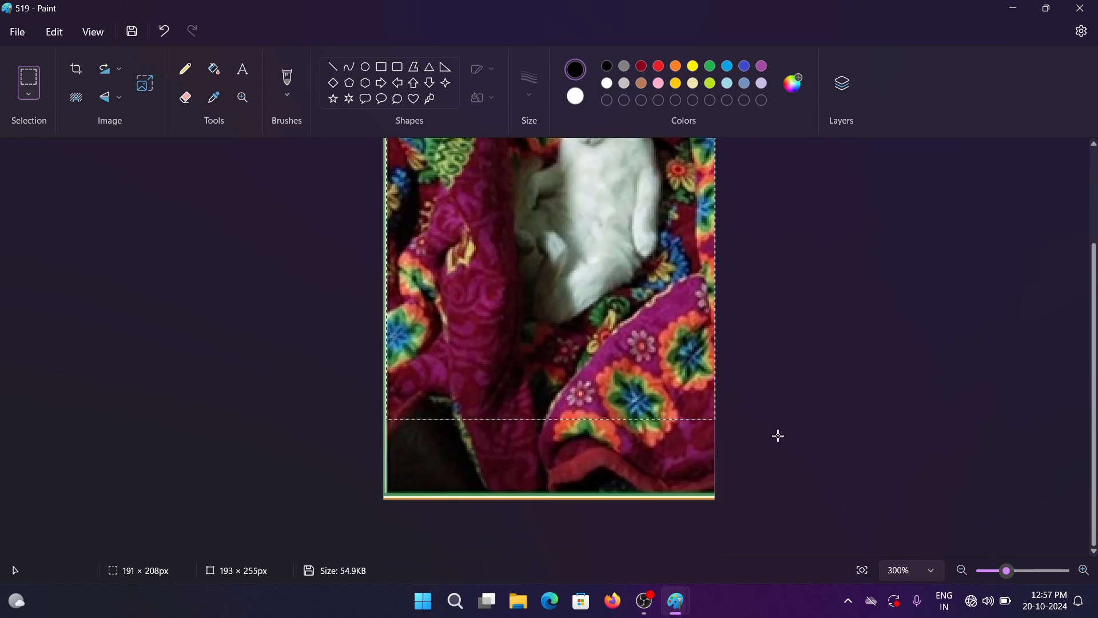
{"action": "left_click_drag", "start_coordinate": [714, 418], "coordinate": [715, 475]}
{"action": "left_click", "coordinate": [766, 458]}
{"action": "scroll", "coordinate": [458, 187], "scroll_direction": "up", "scroll_amount": 3}
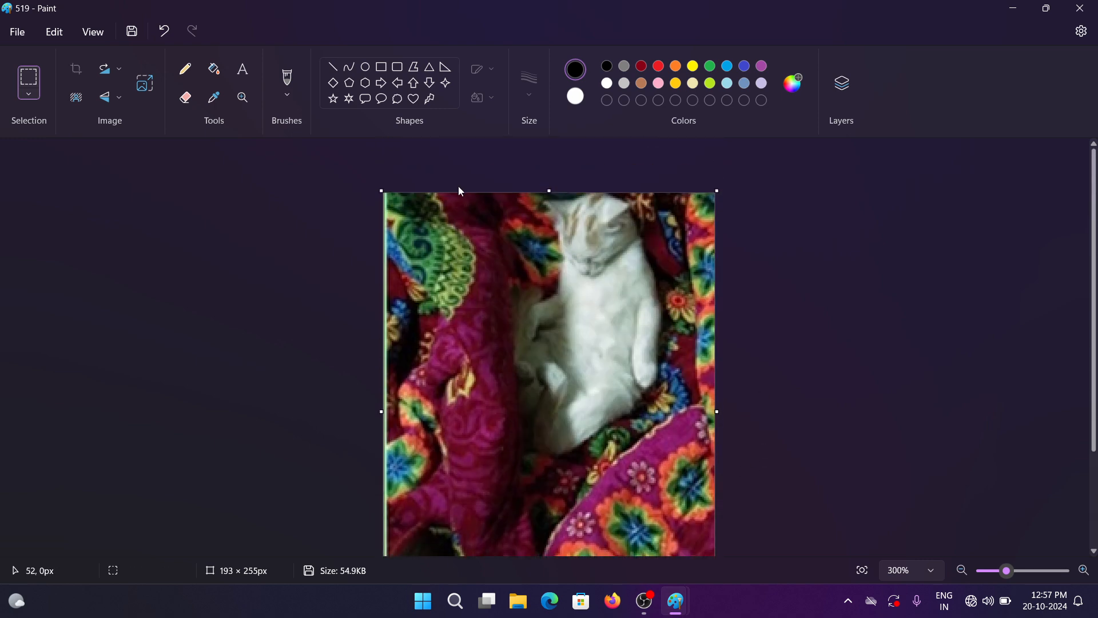
Crop the photo to a selection of about 191 × 249 px, cutting off the coloured border strip along its bottom edge.
{"action": "left_click", "coordinate": [931, 570]}
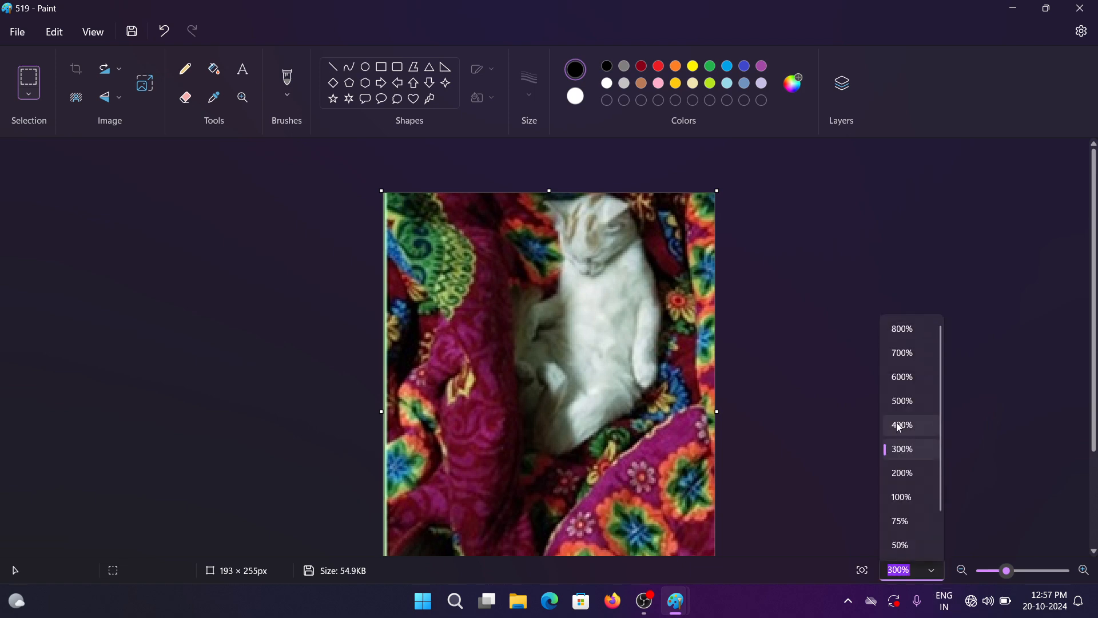
{"action": "left_click", "coordinate": [902, 472]}
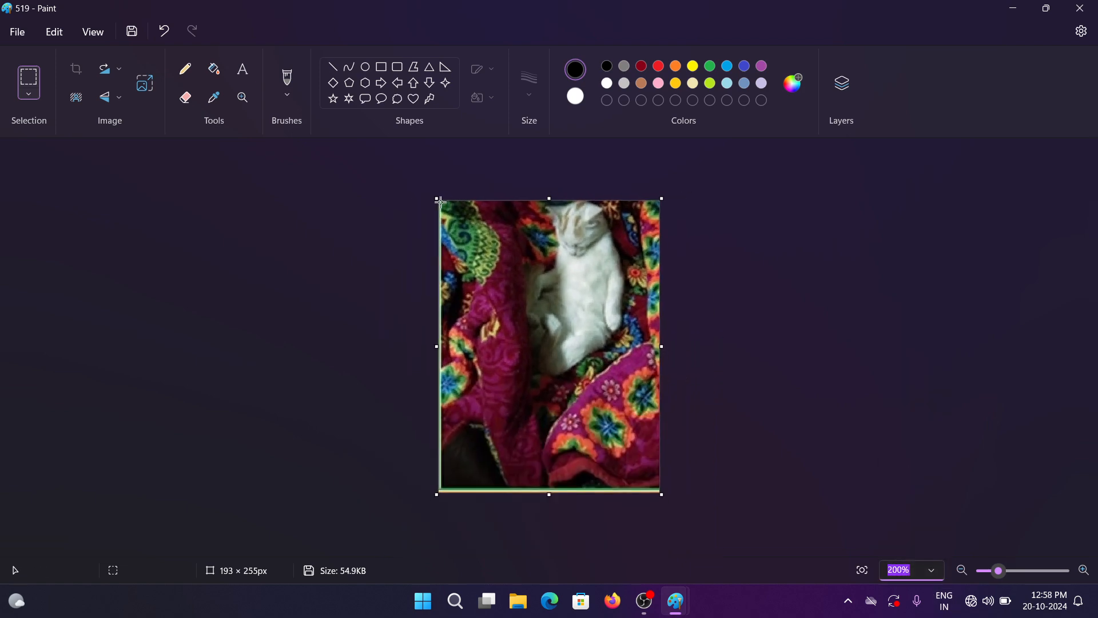
{"action": "left_click_drag", "start_coordinate": [440, 201], "coordinate": [657, 482]}
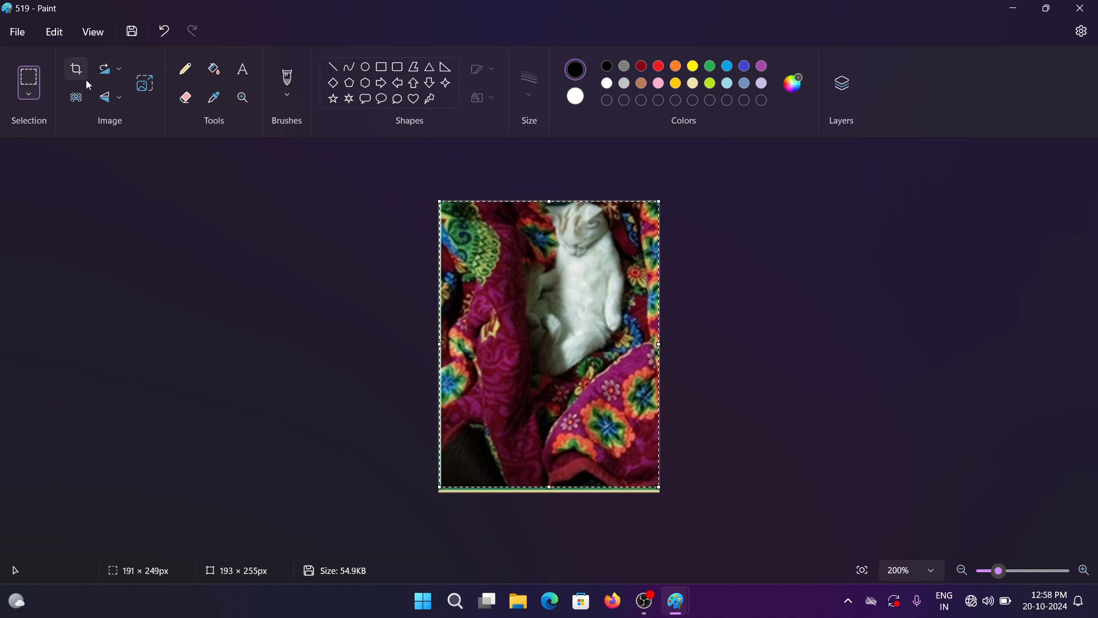
{"action": "left_click", "coordinate": [75, 69]}
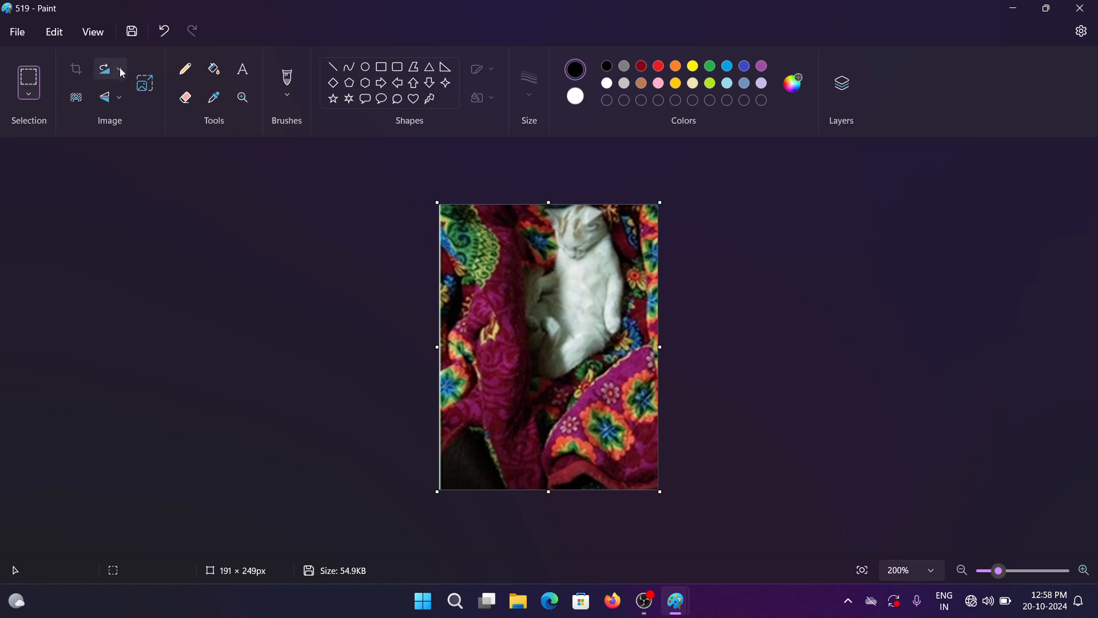
Resize the cropped photo to 80 percent horizontally and vertically, keeping the aspect ratio locked.
{"action": "left_click", "coordinate": [932, 572]}
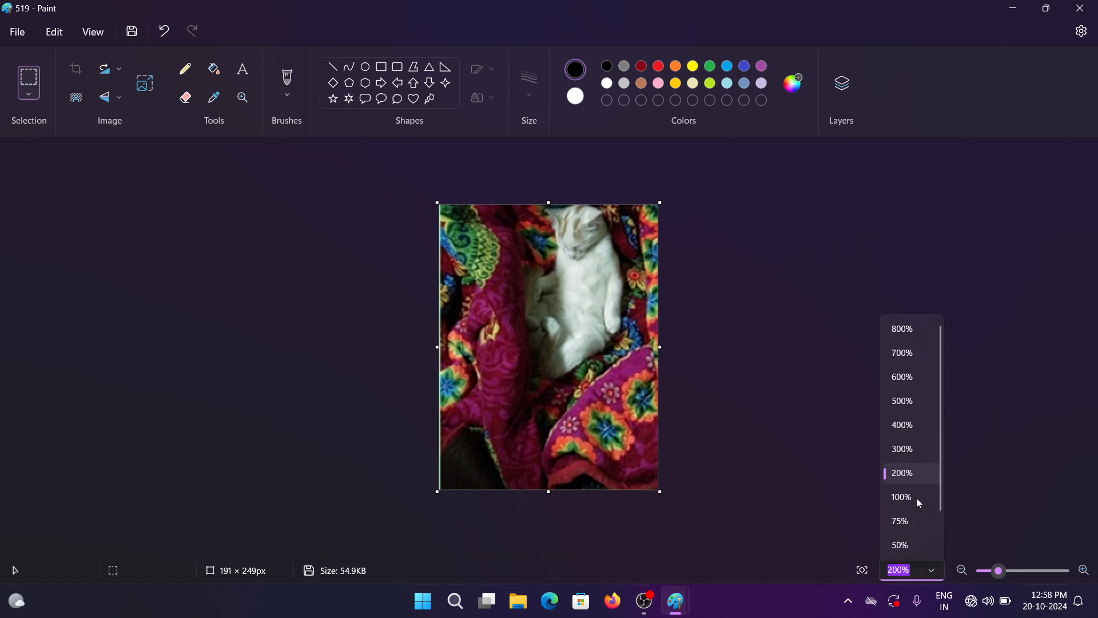
{"action": "left_click", "coordinate": [896, 505]}
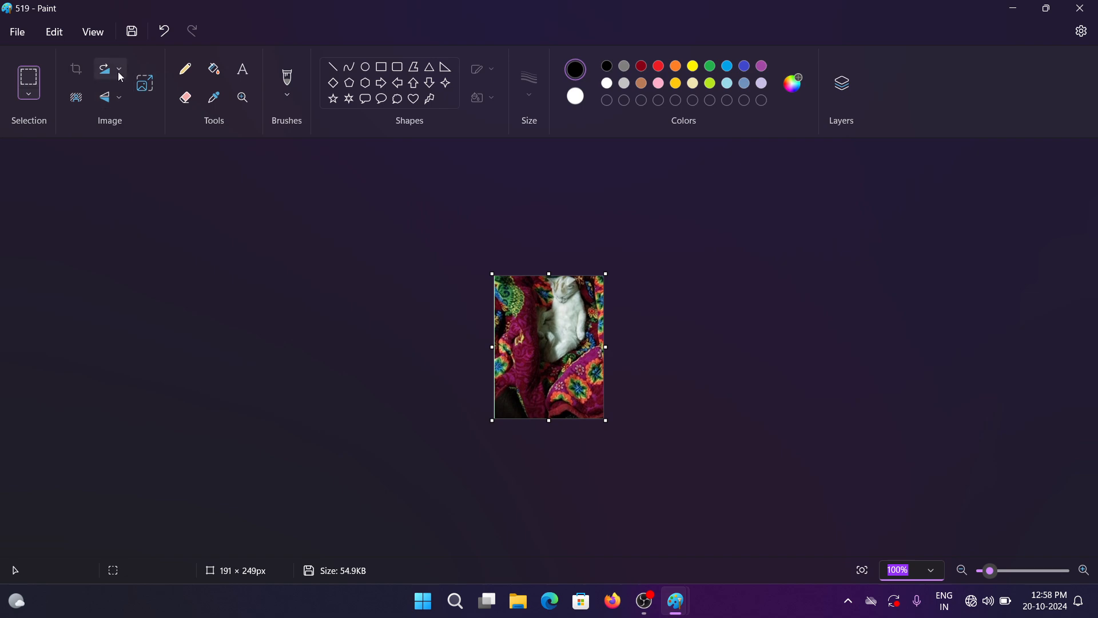
{"action": "left_click", "coordinate": [144, 86]}
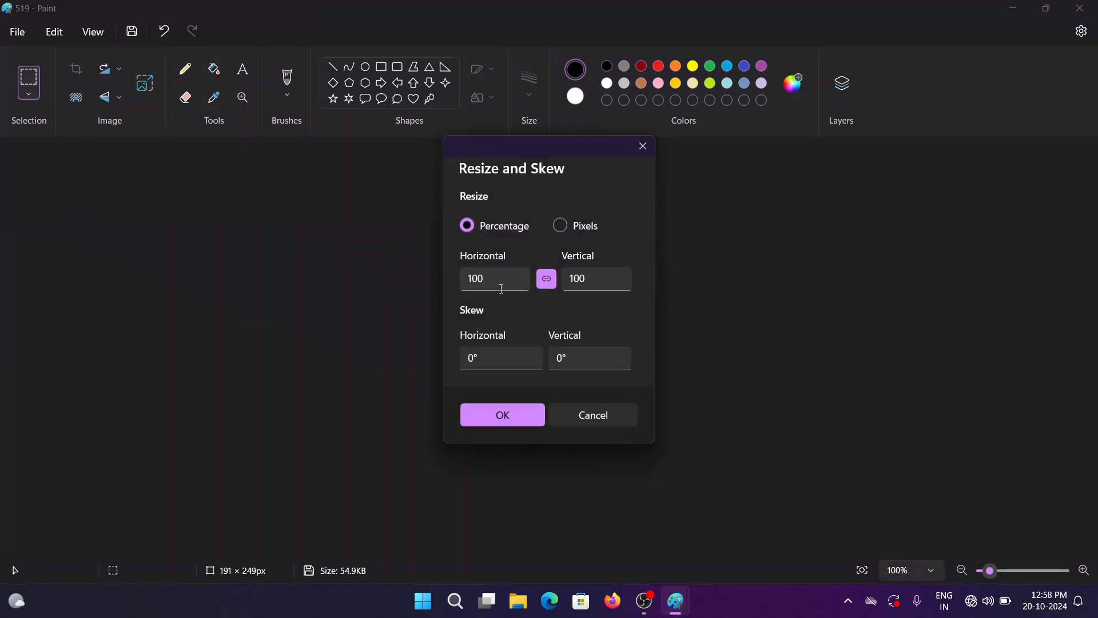
{"action": "left_click", "coordinate": [492, 282]}
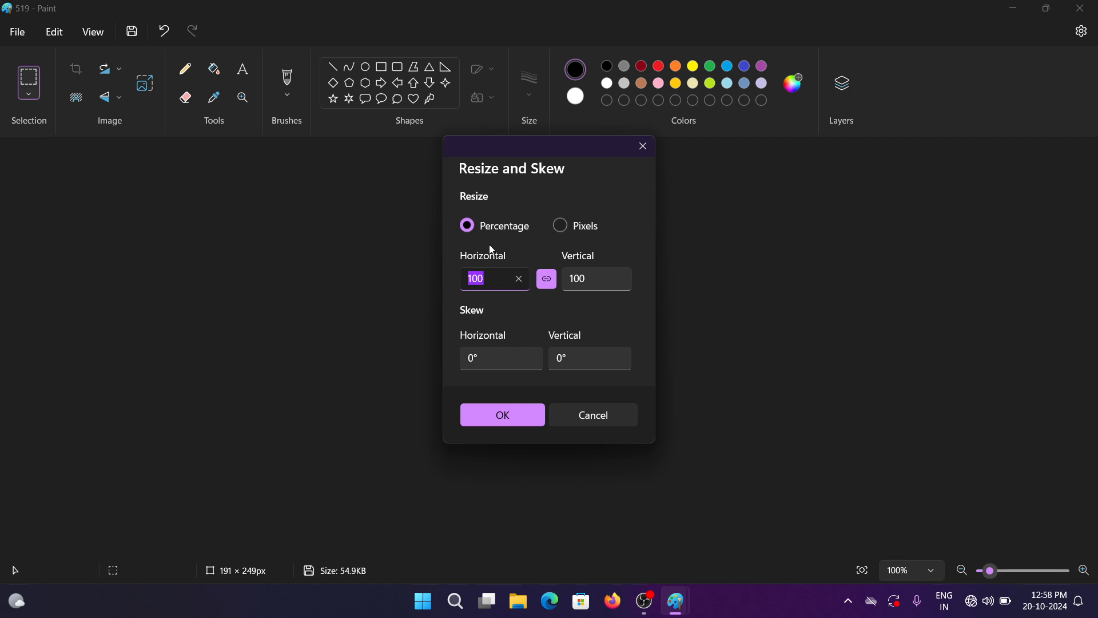
{"action": "key", "text": "BackSpace"}
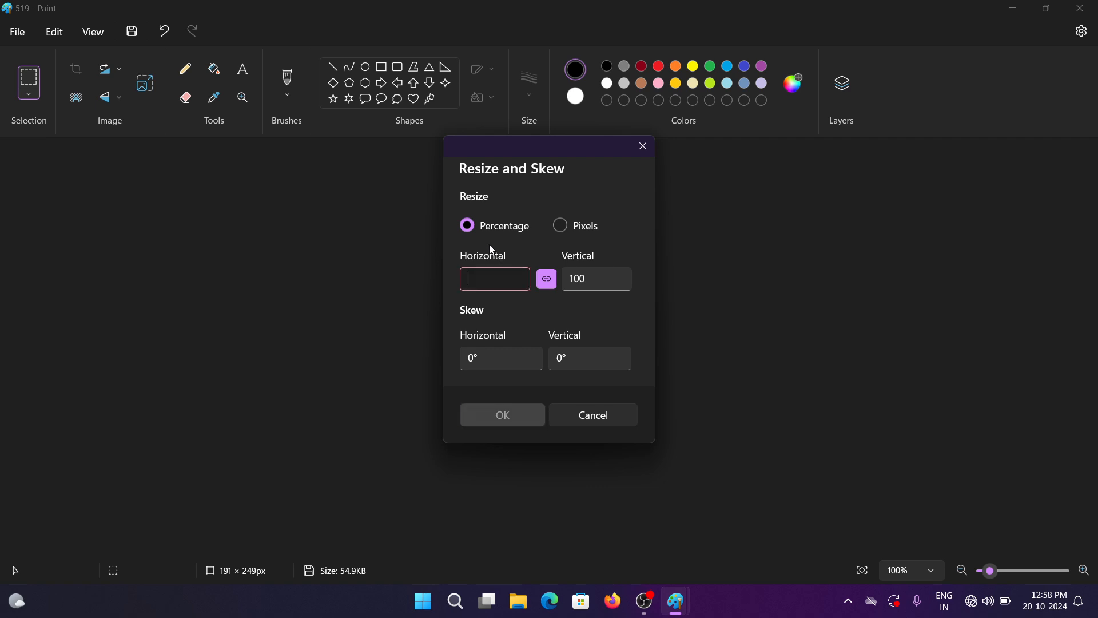
{"action": "type", "text": "80"}
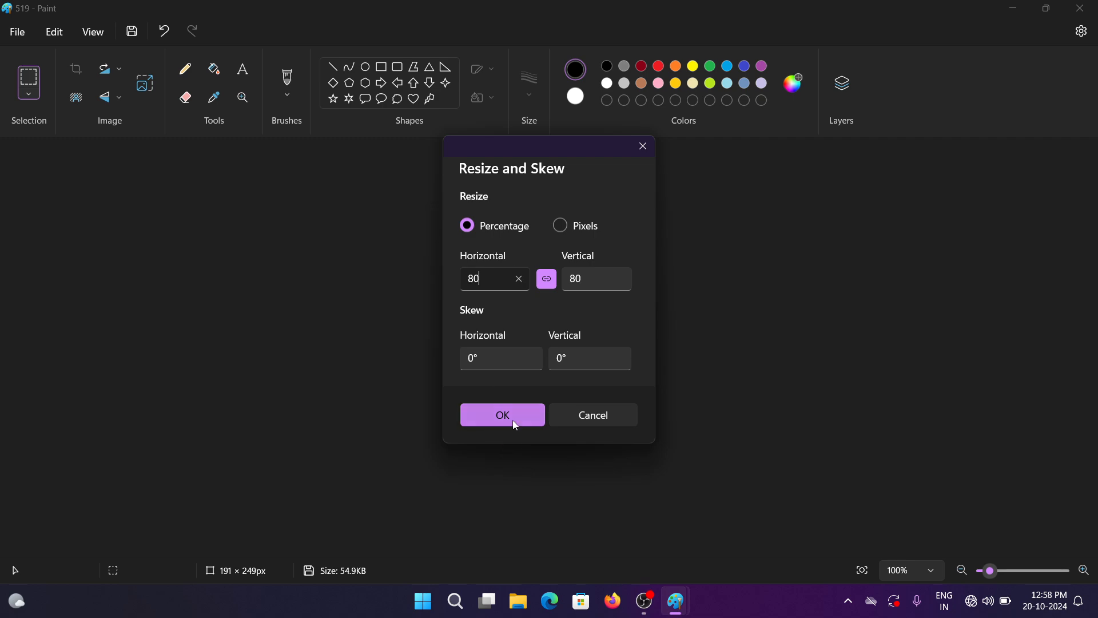
{"action": "left_click", "coordinate": [512, 420]}
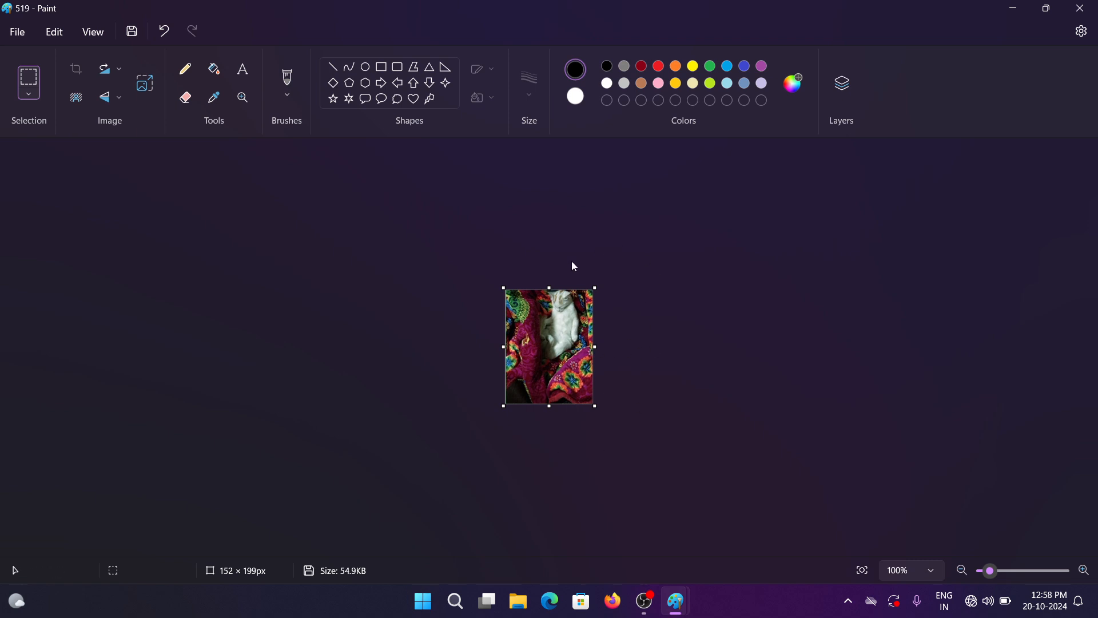
Skew the photo by 10° horizontally and 10° vertically.
{"action": "left_click", "coordinate": [145, 83]}
{"action": "left_click", "coordinate": [517, 362]}
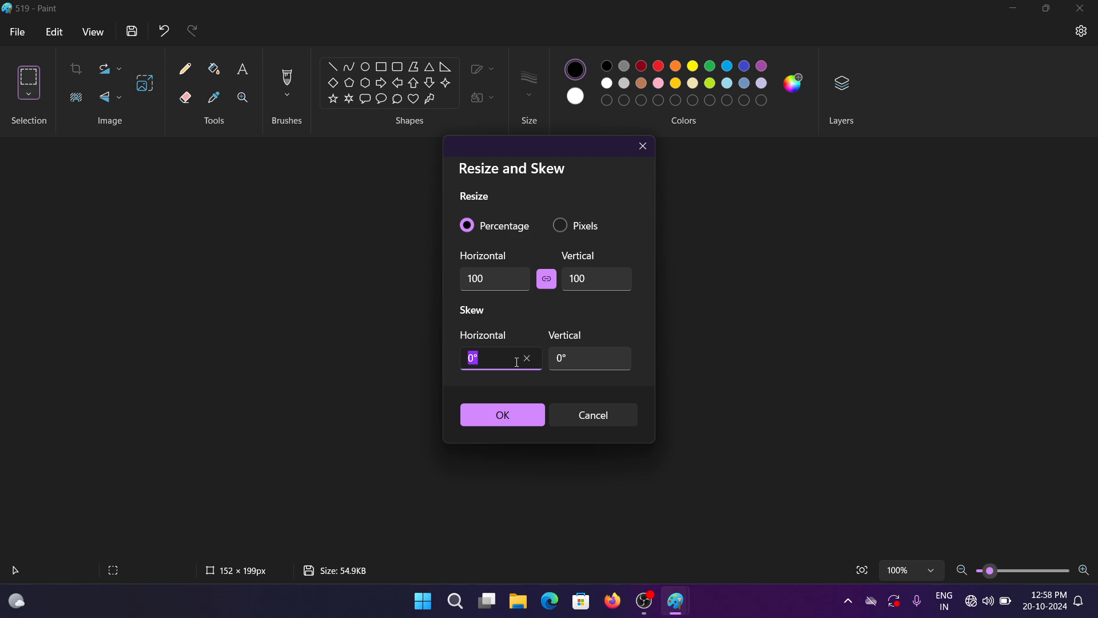
{"action": "type", "text": "0"}
{"action": "key", "text": "BackSpace"}
{"action": "type", "text": "10"}
{"action": "left_click", "coordinate": [581, 355]}
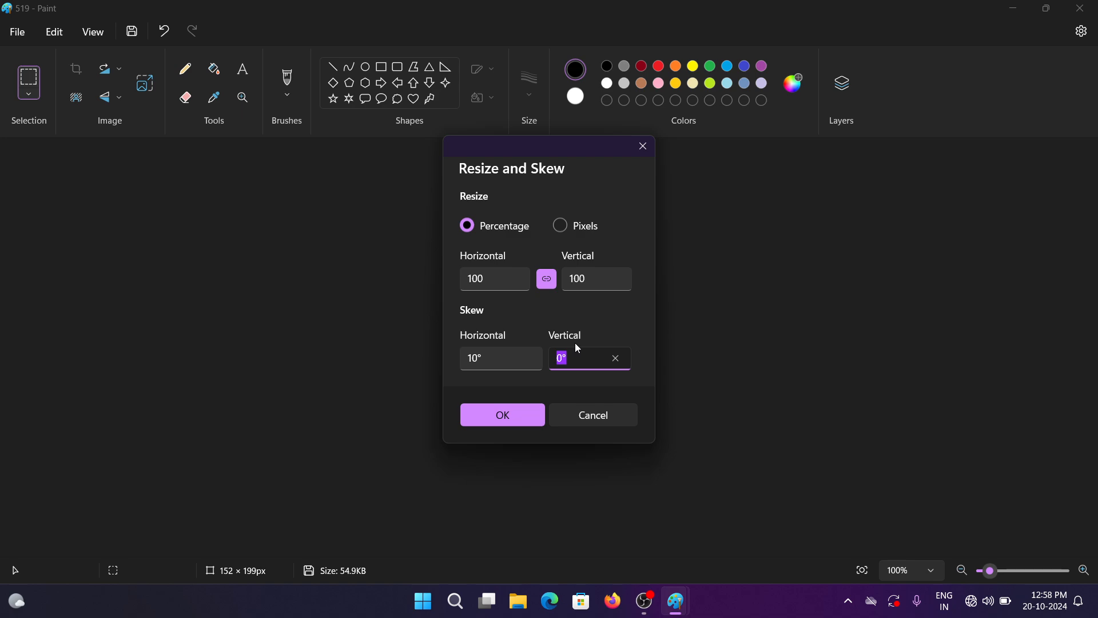
{"action": "key", "text": "BackSpace"}
{"action": "type", "text": "10"}
{"action": "left_click", "coordinate": [498, 412]}
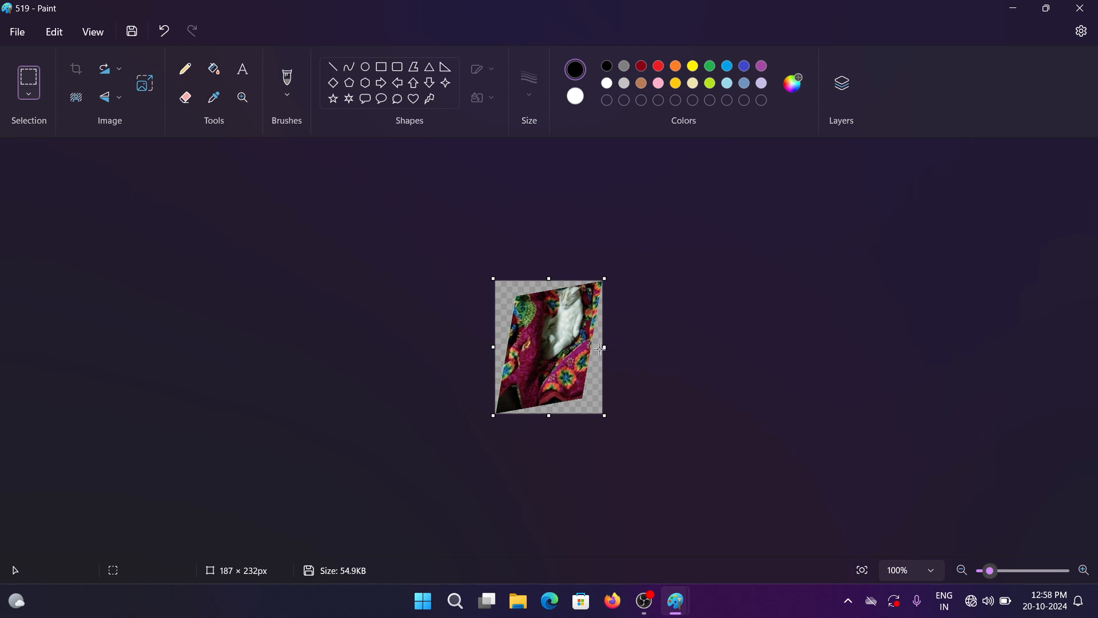
Extend the canvas around the skewed photo on all four sides to about 822 × 521 px.
{"action": "left_click_drag", "start_coordinate": [605, 347], "coordinate": [872, 359]}
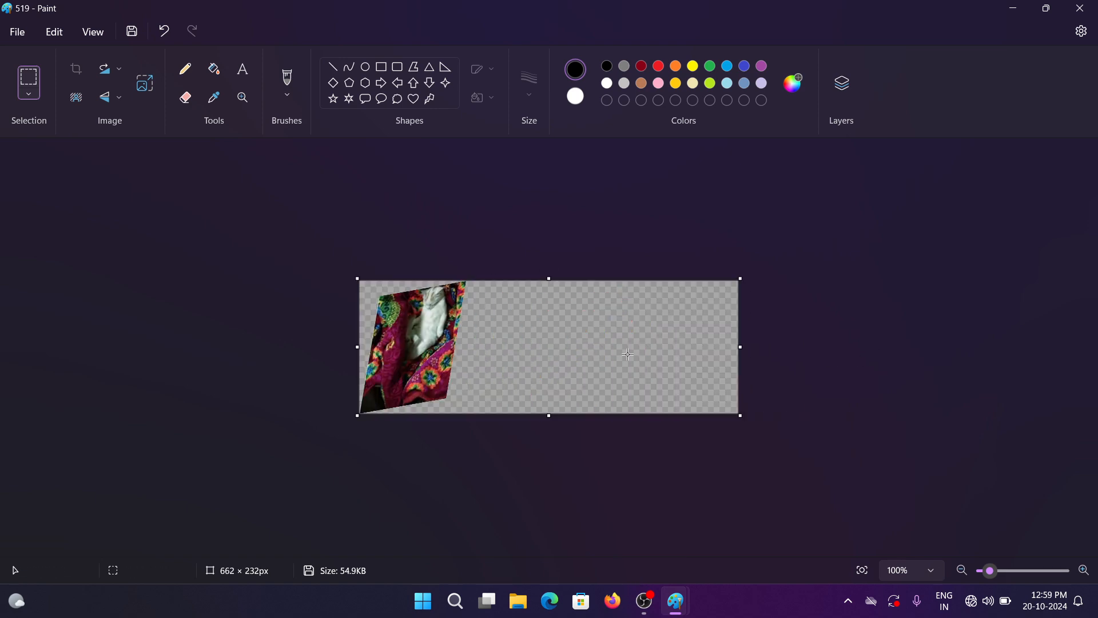
{"action": "left_click_drag", "start_coordinate": [360, 341], "coordinate": [264, 347]}
{"action": "left_click", "coordinate": [302, 399]}
{"action": "left_click_drag", "start_coordinate": [550, 416], "coordinate": [549, 514]}
{"action": "left_click_drag", "start_coordinate": [553, 228], "coordinate": [554, 161]}
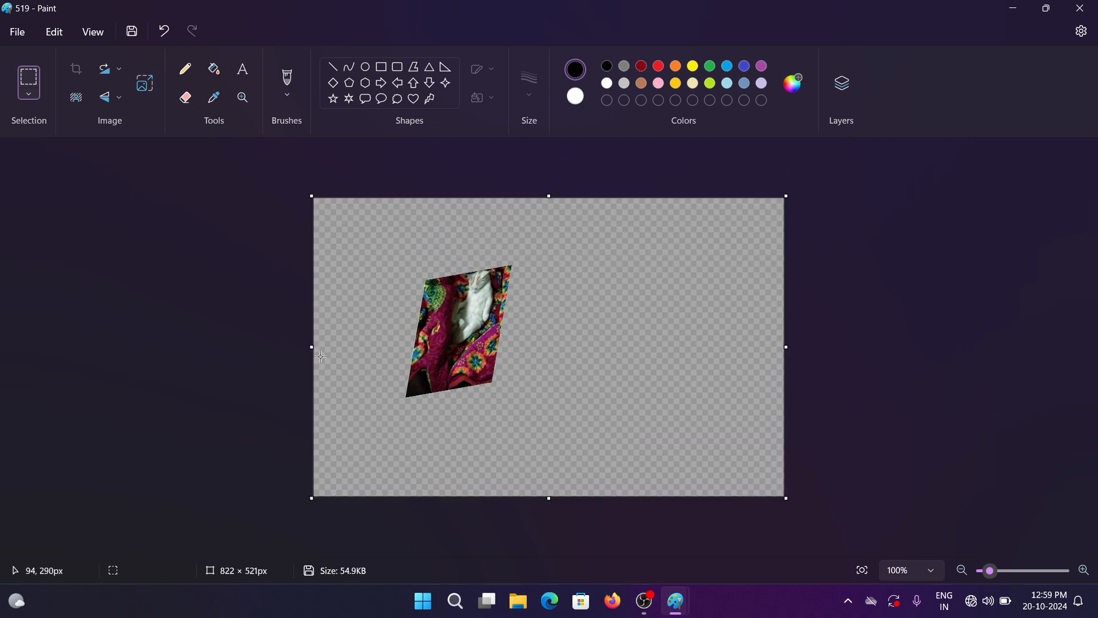
{"action": "left_click", "coordinate": [145, 86]}
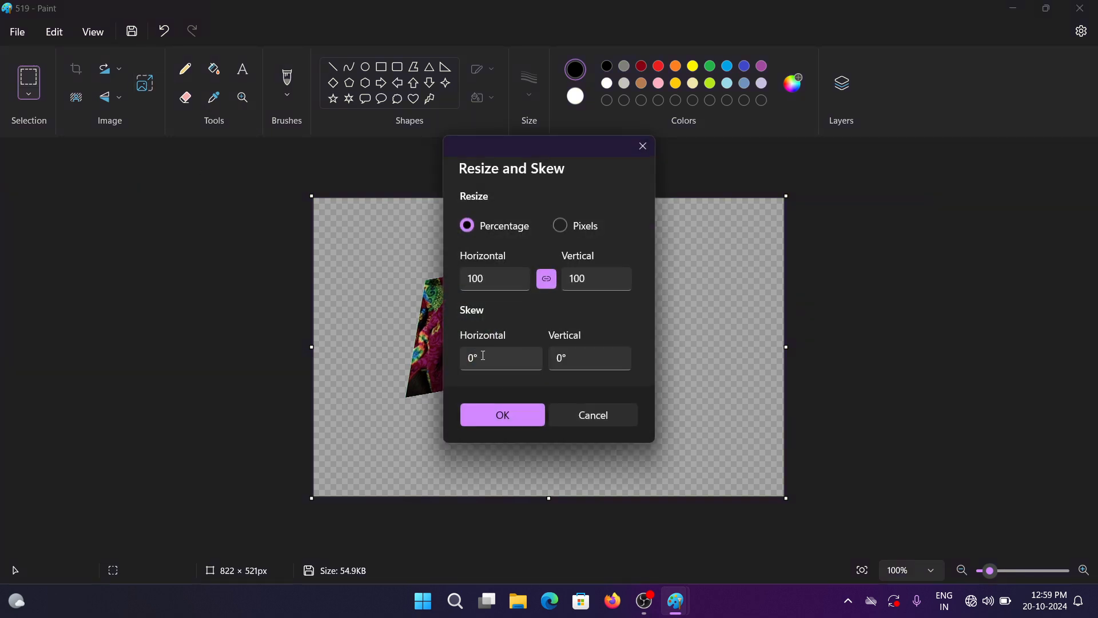
{"action": "left_click", "coordinate": [503, 416]}
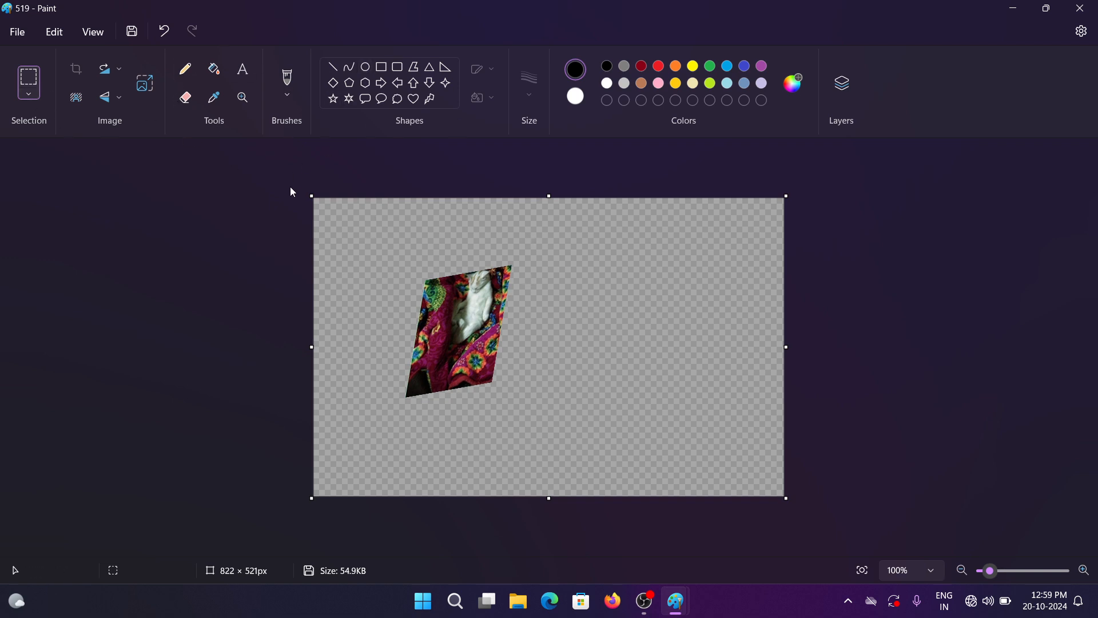
Rotate the image right 90°, back left 90°, and by 180° twice.
{"action": "left_click", "coordinate": [117, 67]}
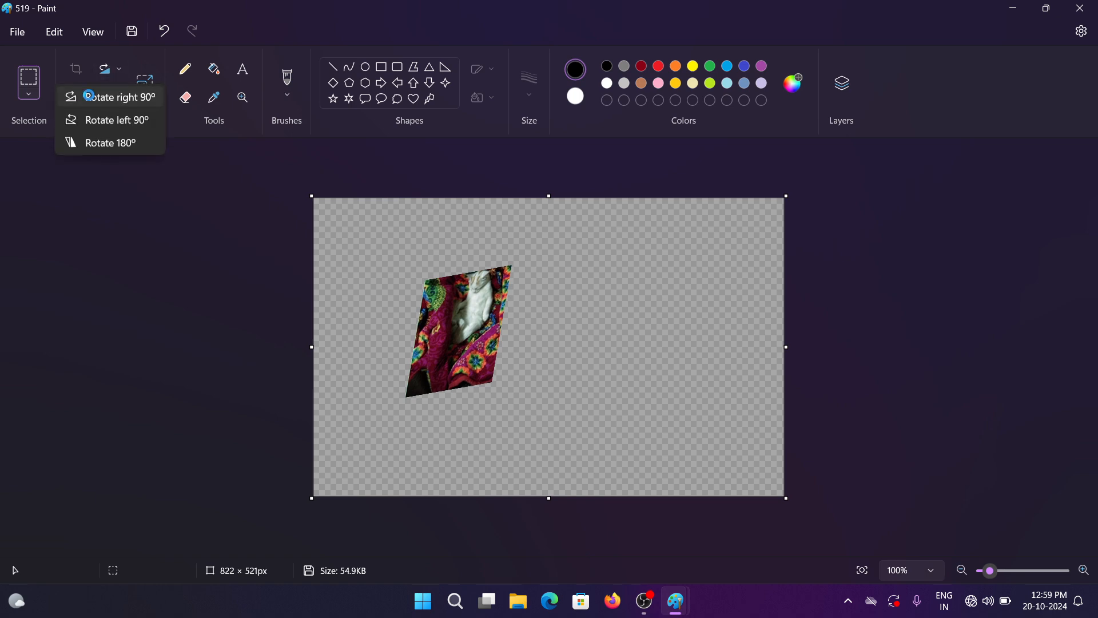
{"action": "left_click", "coordinate": [91, 96]}
{"action": "left_click", "coordinate": [118, 69]}
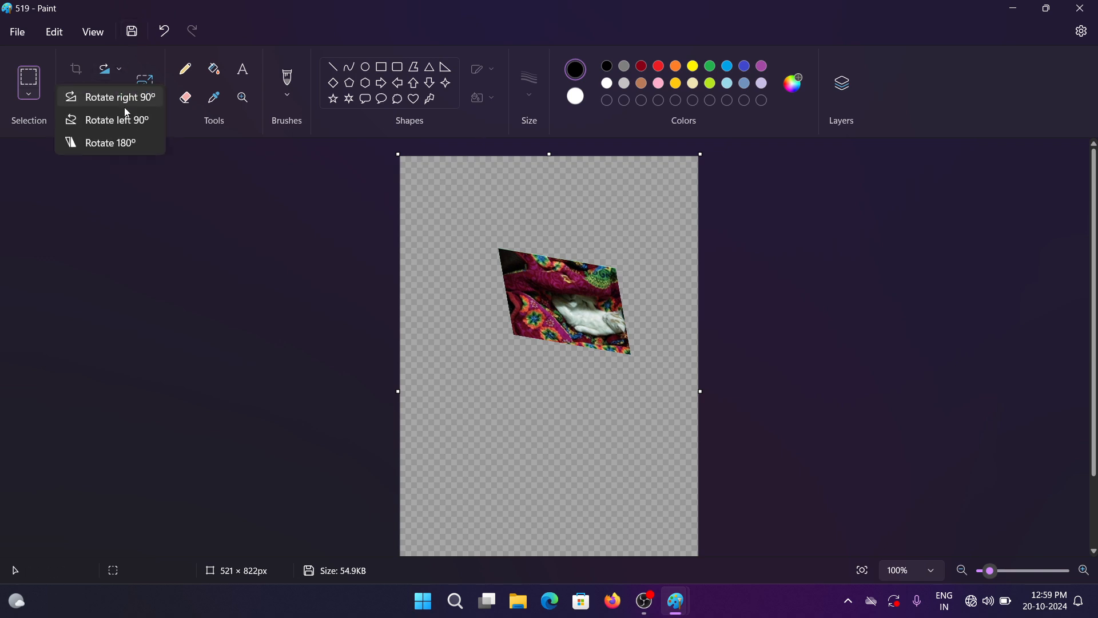
{"action": "left_click", "coordinate": [122, 118]}
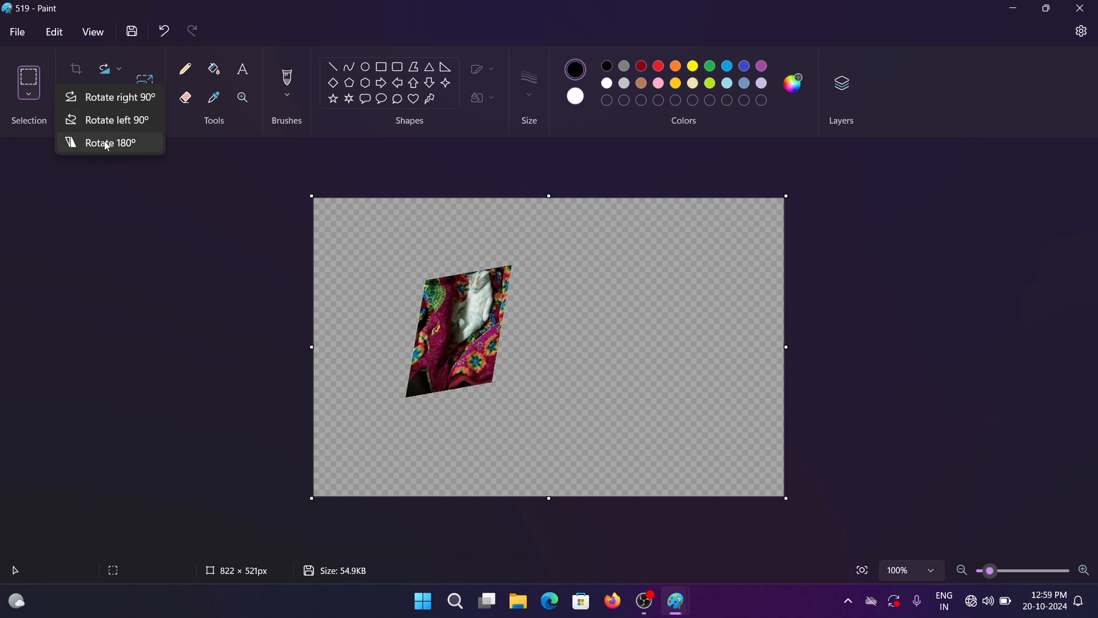
{"action": "left_click", "coordinate": [74, 142]}
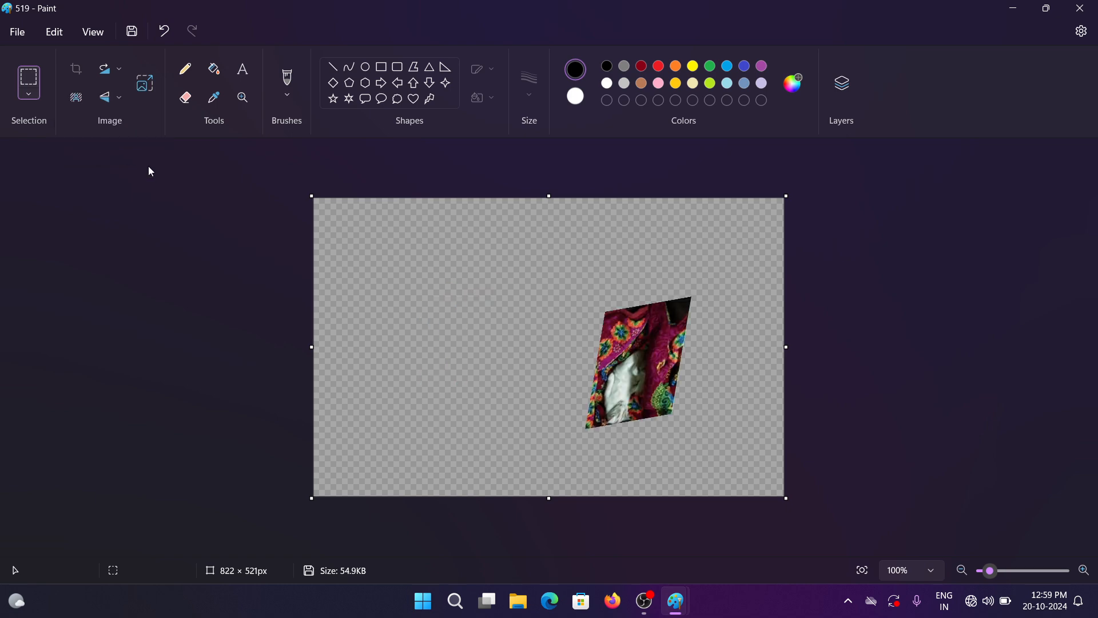
{"action": "left_click", "coordinate": [112, 71]}
{"action": "left_click", "coordinate": [123, 143]}
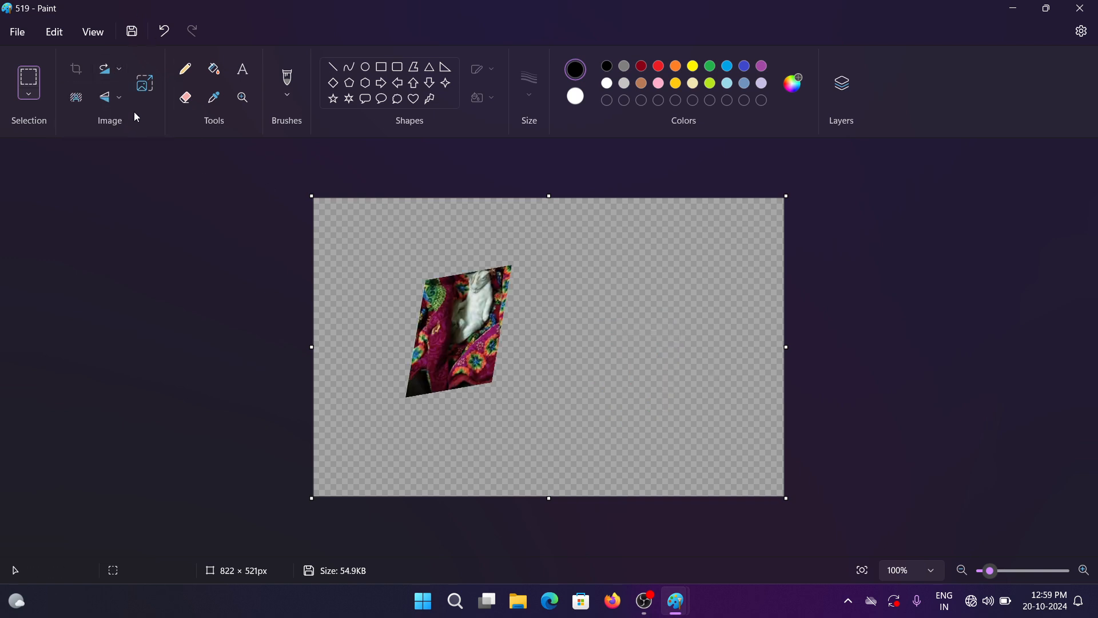
Flip the image vertically and horizontally, and repeat both flips to restore its orientation.
{"action": "left_click", "coordinate": [117, 98]}
{"action": "left_click", "coordinate": [104, 116]}
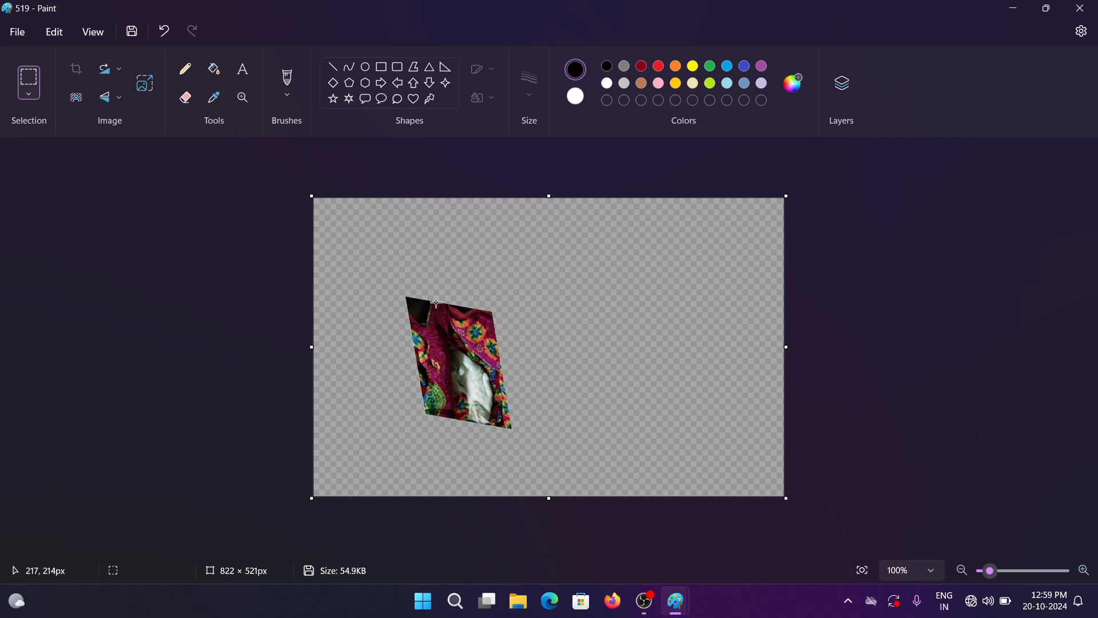
{"action": "left_click", "coordinate": [119, 101]}
{"action": "left_click", "coordinate": [114, 148]}
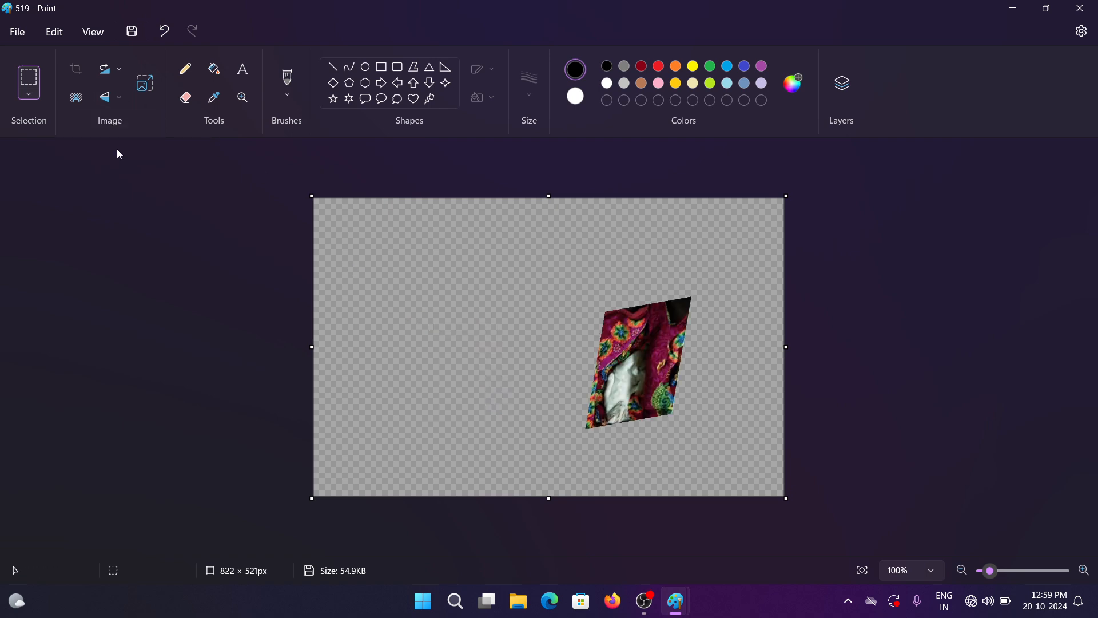
{"action": "left_click", "coordinate": [126, 98]}
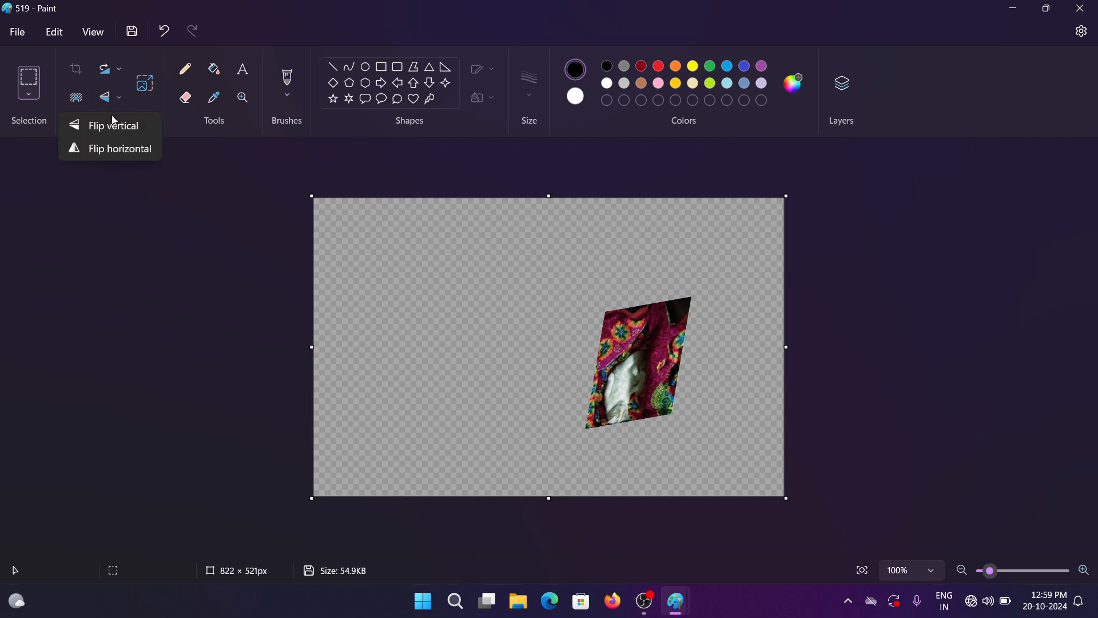
{"action": "left_click", "coordinate": [105, 121]}
{"action": "left_click", "coordinate": [121, 96]}
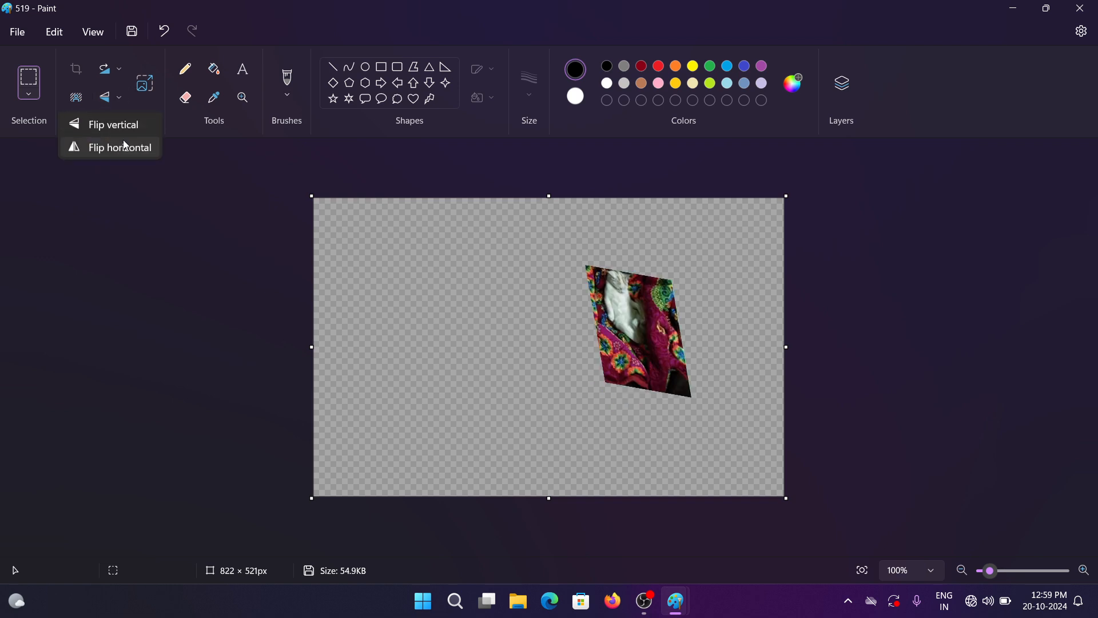
{"action": "left_click", "coordinate": [123, 150]}
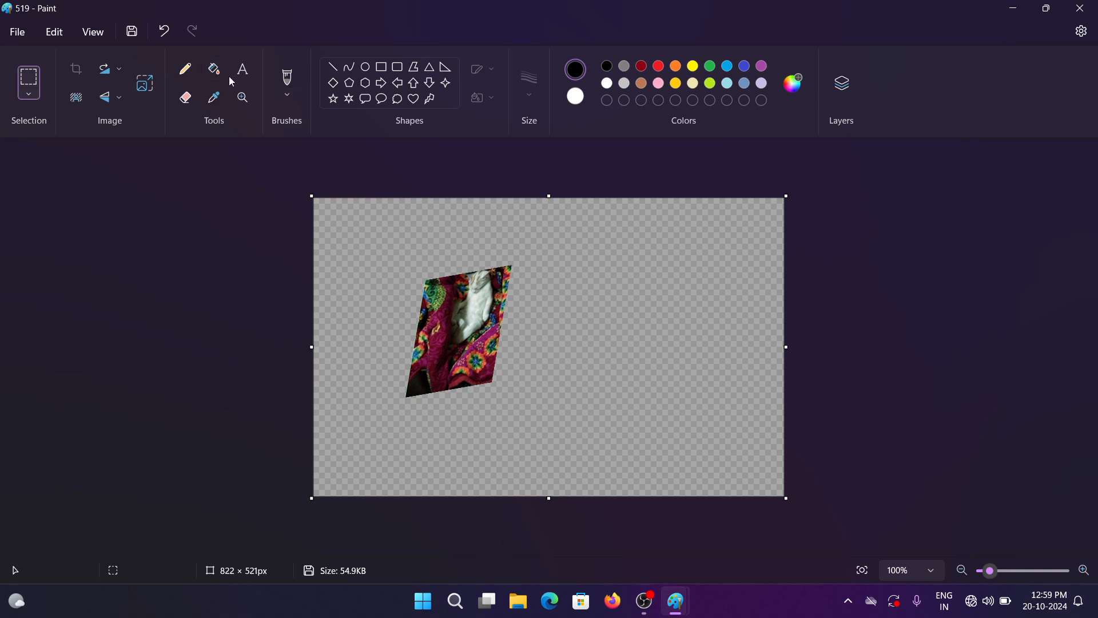
Fill the transparent canvas area around the photo with white.
{"action": "left_click", "coordinate": [607, 85]}
{"action": "left_click_drag", "start_coordinate": [577, 256], "coordinate": [582, 268]}
{"action": "left_click", "coordinate": [213, 69]}
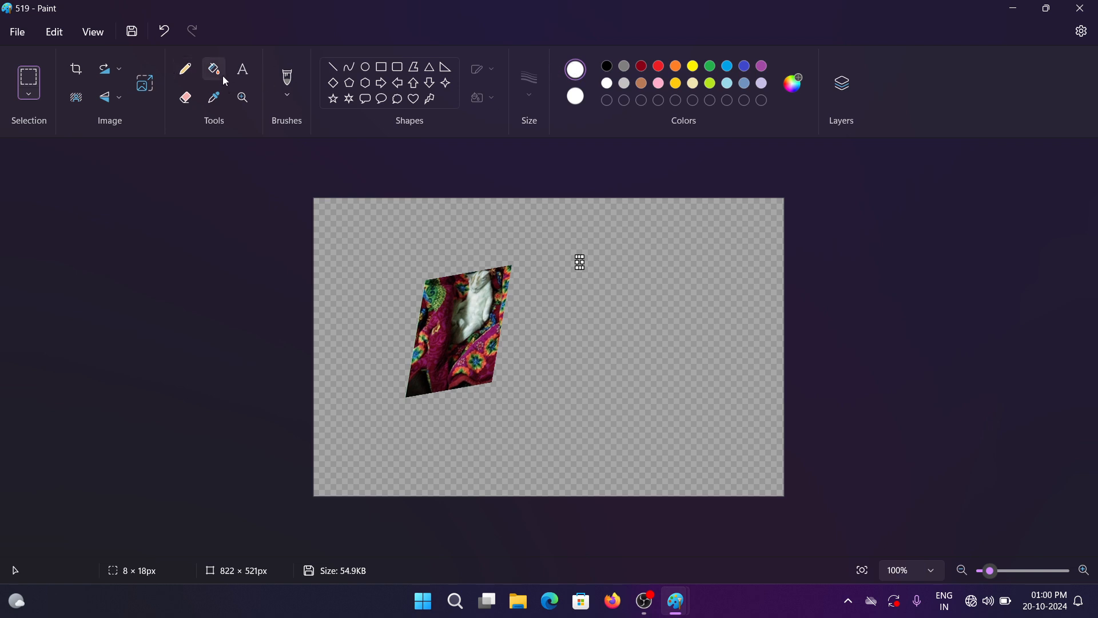
{"action": "left_click", "coordinate": [530, 272]}
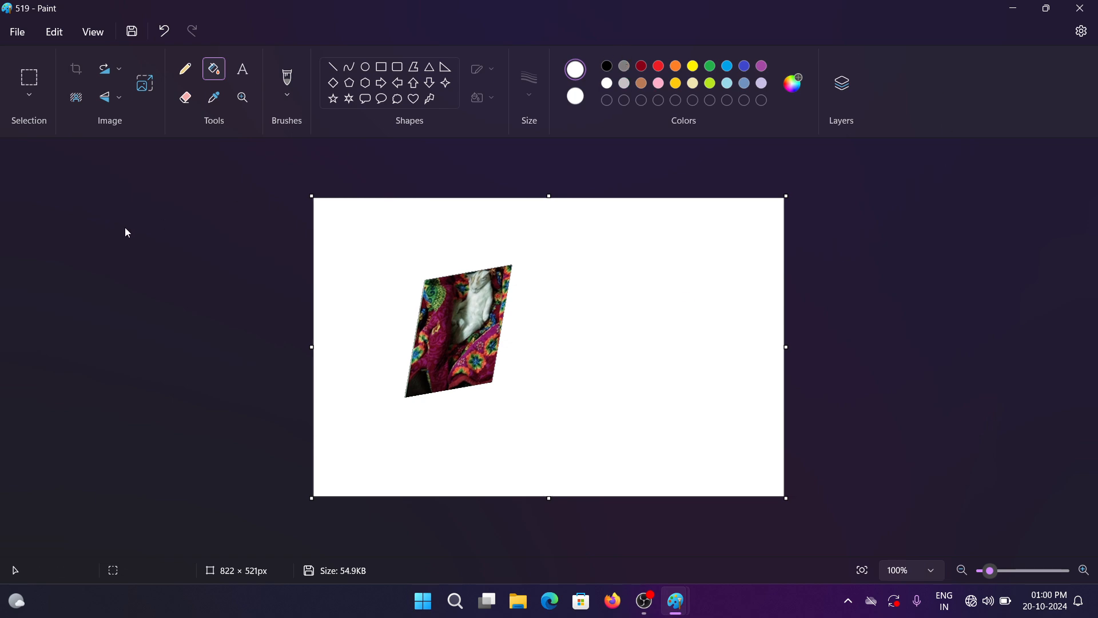
Draw a small black zigzag with a line under it beside the photo's upper-left corner using the Pencil.
{"action": "left_click", "coordinate": [187, 70]}
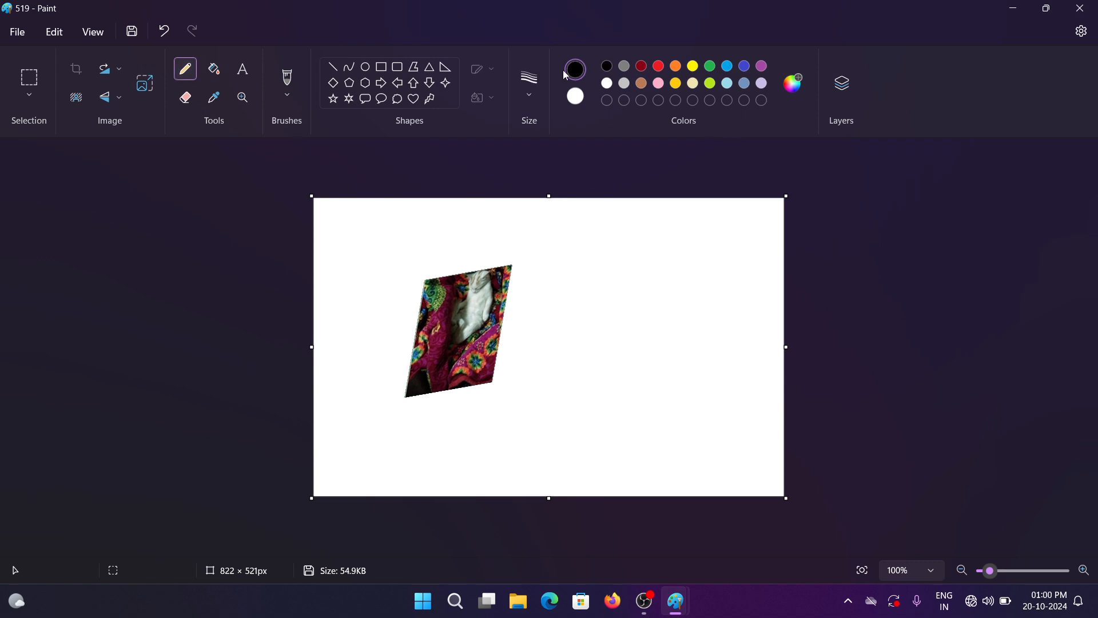
{"action": "mouse_move", "coordinate": [343, 256]}
{"action": "left_mouse_down"}
{"action": "mouse_move", "coordinate": [356, 238]}
{"action": "mouse_move", "coordinate": [364, 262]}
{"action": "mouse_move", "coordinate": [368, 244]}
{"action": "mouse_move", "coordinate": [382, 263]}
{"action": "mouse_move", "coordinate": [370, 274]}
{"action": "left_mouse_up"}
Add the non-bold text "i7i76i9766" in Bookman Old Style 20 to the right above the photo and colour it indigo.
{"action": "left_click", "coordinate": [242, 69]}
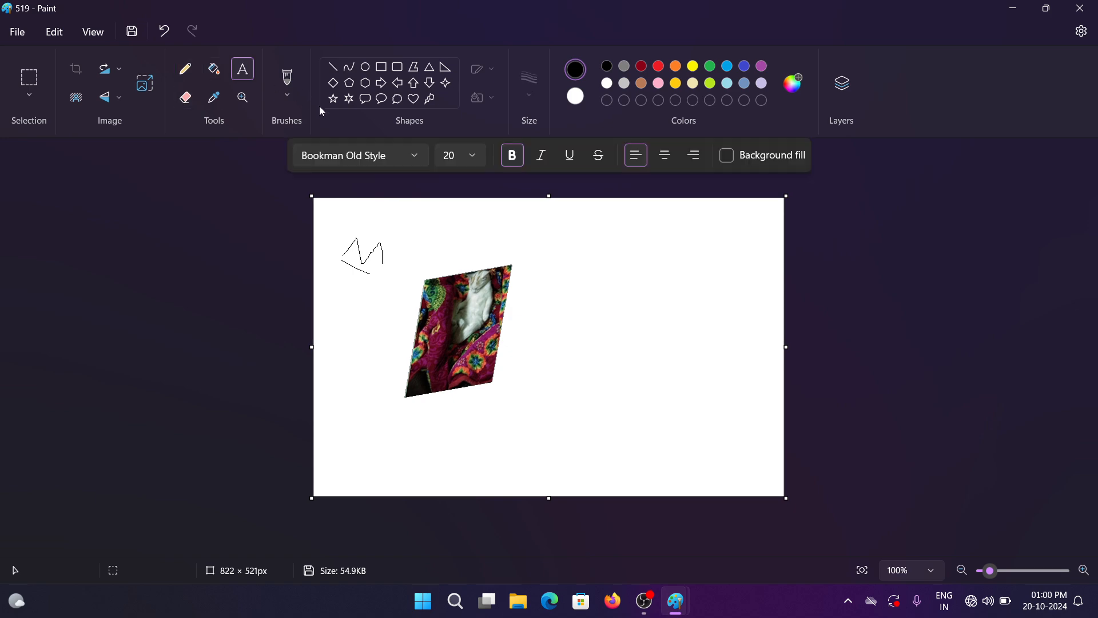
{"action": "left_click", "coordinate": [559, 231]}
{"action": "type", "text": "i7i76i9766"}
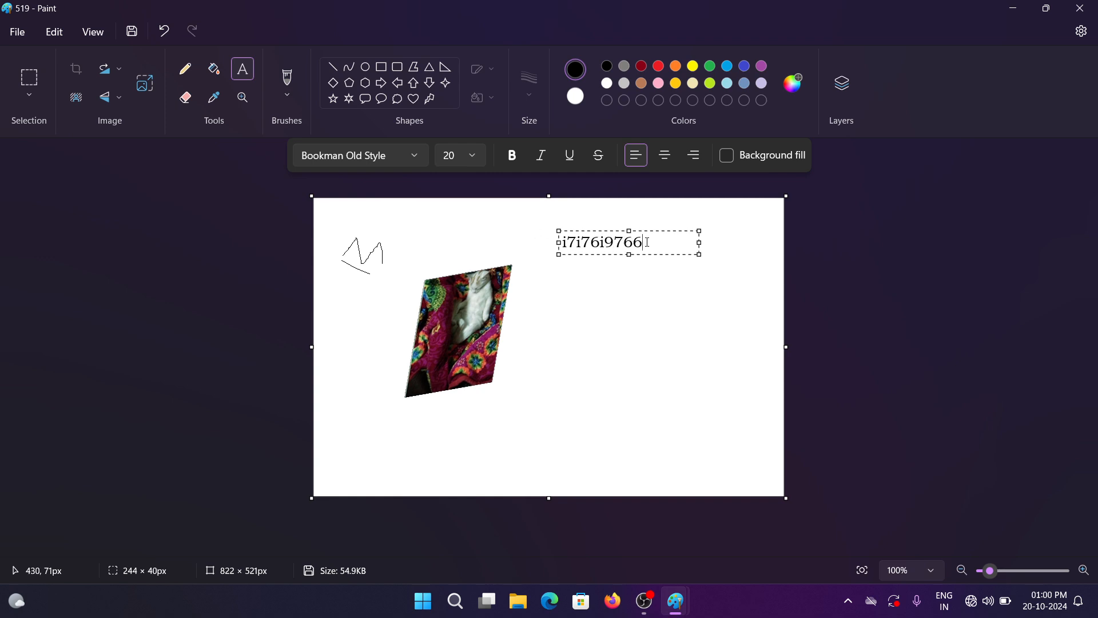
{"action": "left_click_drag", "start_coordinate": [646, 240], "coordinate": [558, 243]}
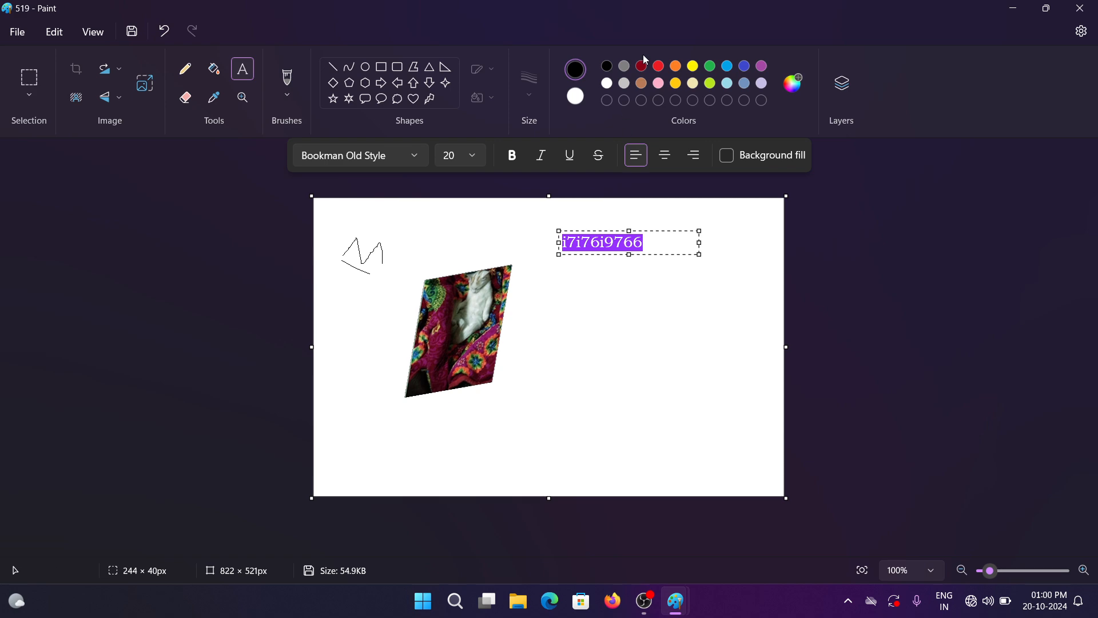
{"action": "left_click", "coordinate": [745, 67]}
{"action": "left_click", "coordinate": [654, 286]}
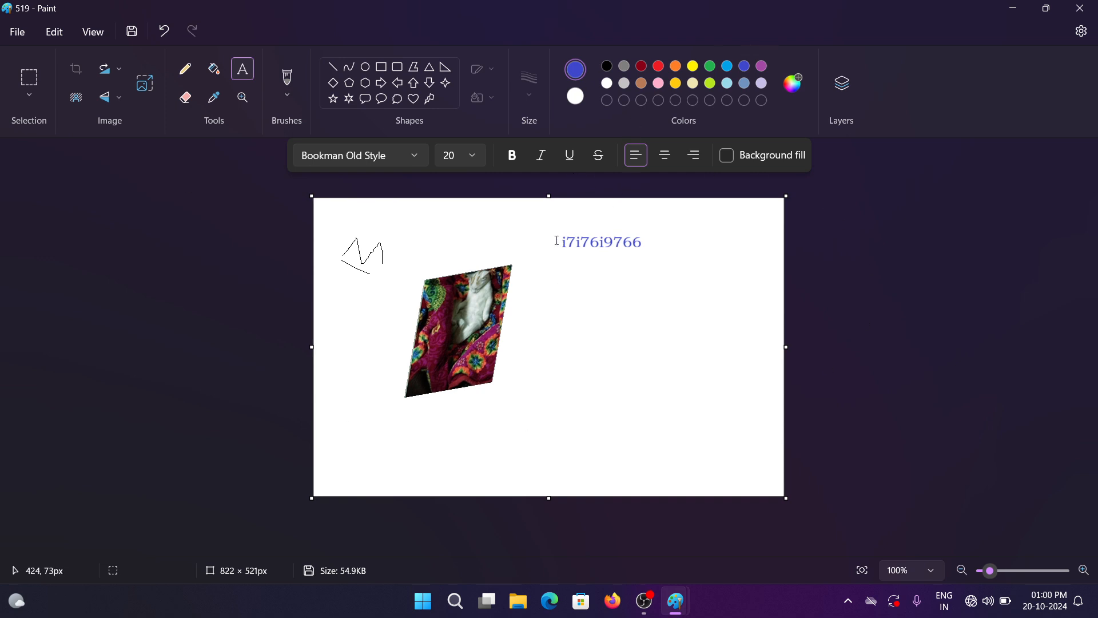
Add a text box about 266 × 95 px below the first text, containing "htutyutr878".
{"action": "left_click_drag", "start_coordinate": [555, 239], "coordinate": [589, 234]}
{"action": "left_click", "coordinate": [627, 344]}
{"action": "left_click", "coordinate": [630, 342]}
{"action": "left_click_drag", "start_coordinate": [565, 307], "coordinate": [716, 362]}
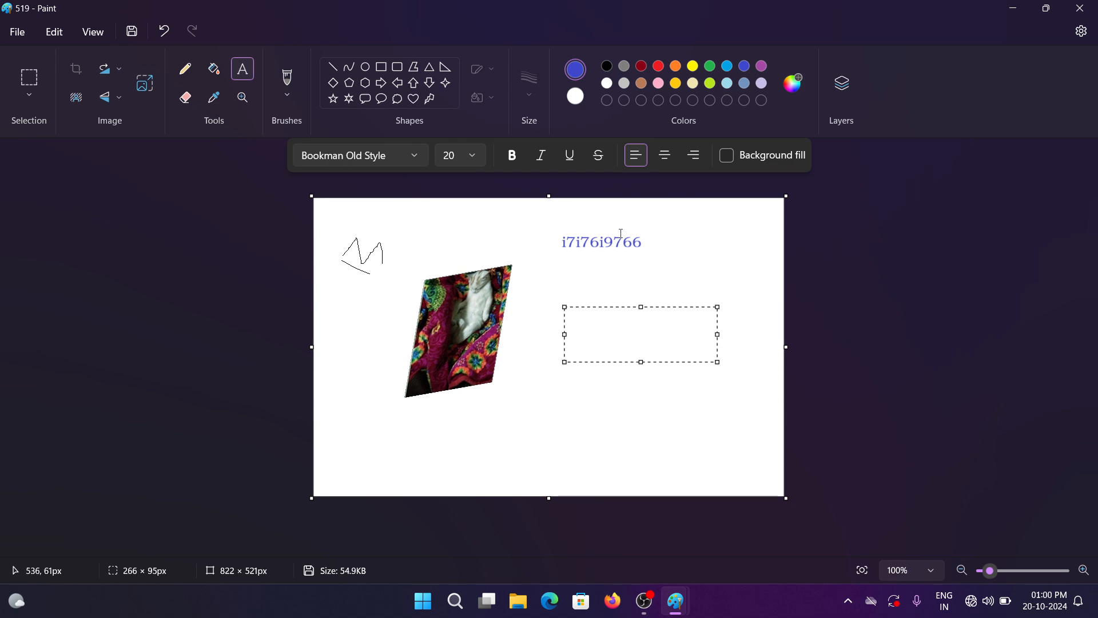
{"action": "type", "text": "htutyutr878"}
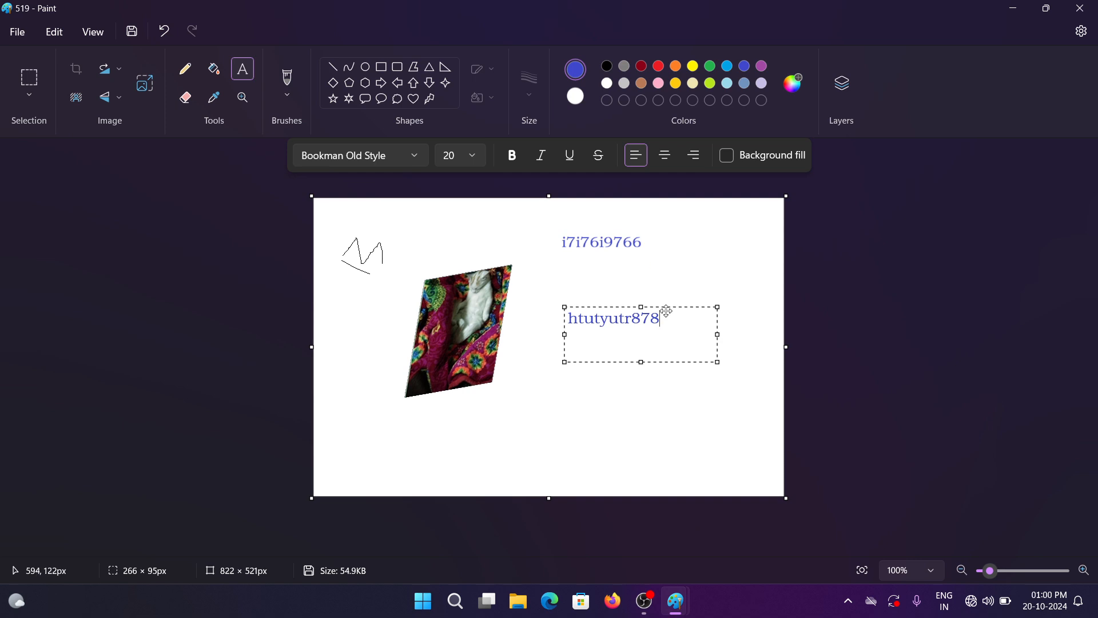
Make the text "htutyutr878" bold without strikethrough and centre it in its box after trying right and left alignment.
{"action": "left_click_drag", "start_coordinate": [661, 318], "coordinate": [568, 319]}
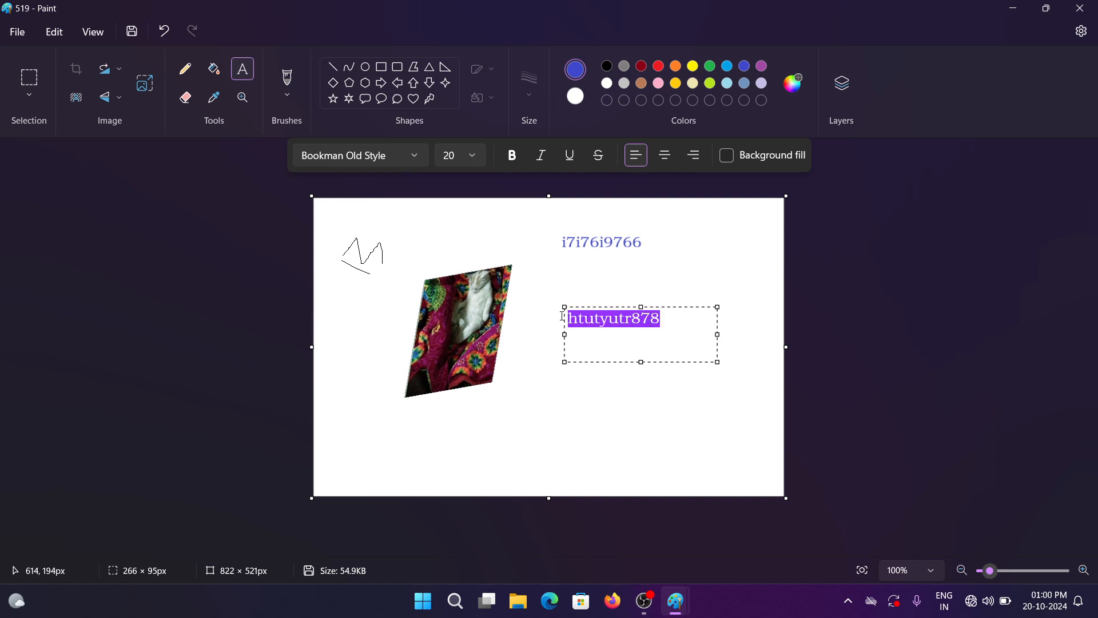
{"action": "left_click", "coordinate": [513, 154]}
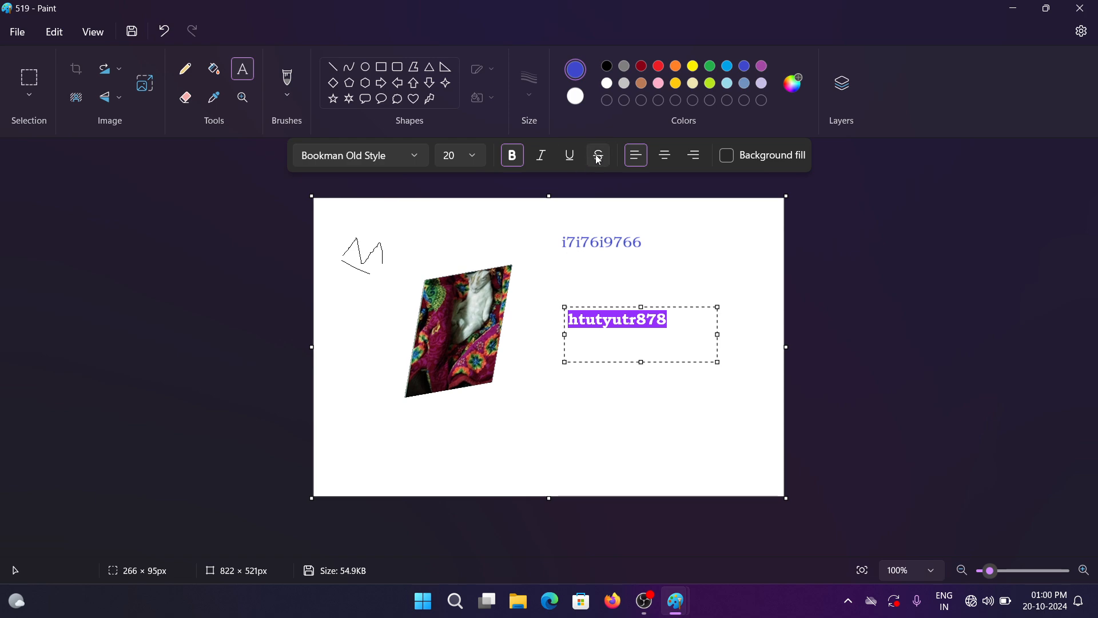
{"action": "left_click", "coordinate": [657, 160]}
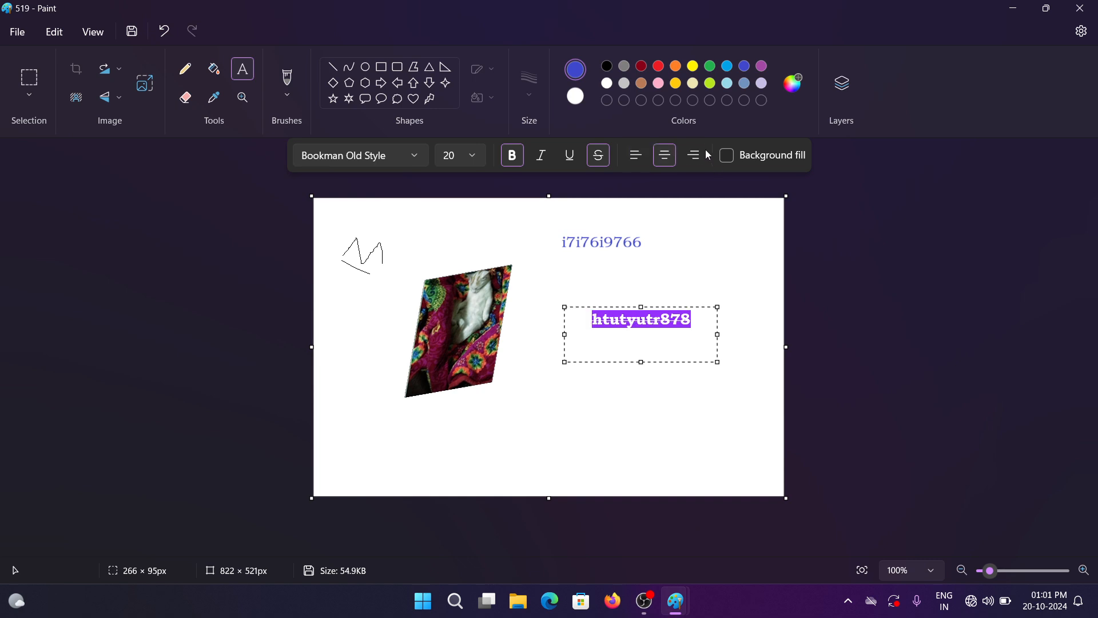
{"action": "left_click", "coordinate": [693, 158]}
{"action": "left_click", "coordinate": [635, 155]}
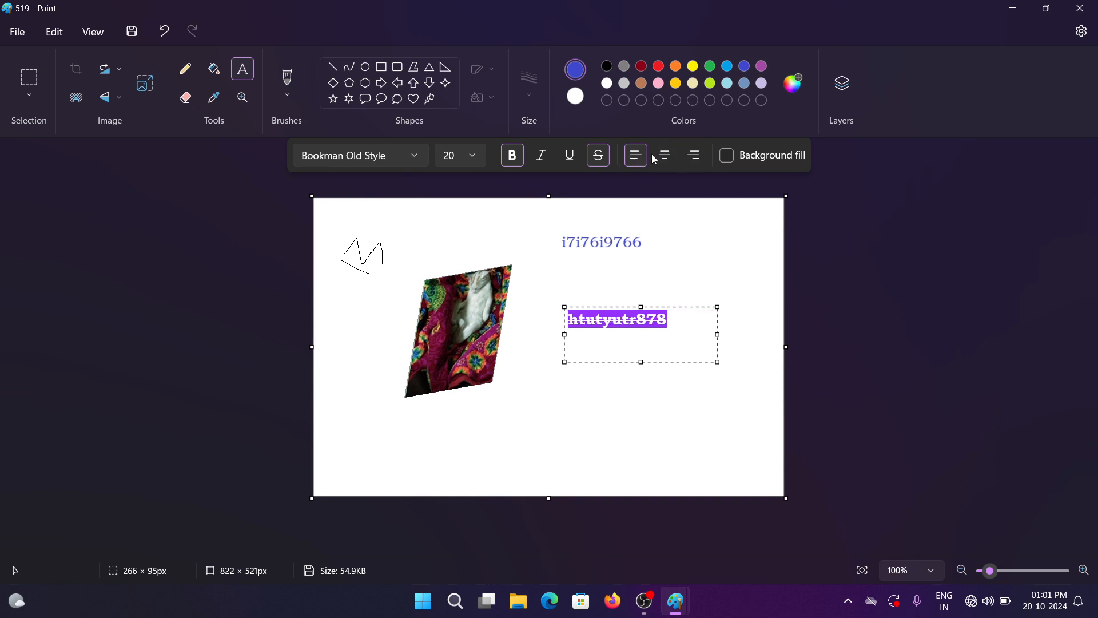
{"action": "left_click", "coordinate": [664, 162]}
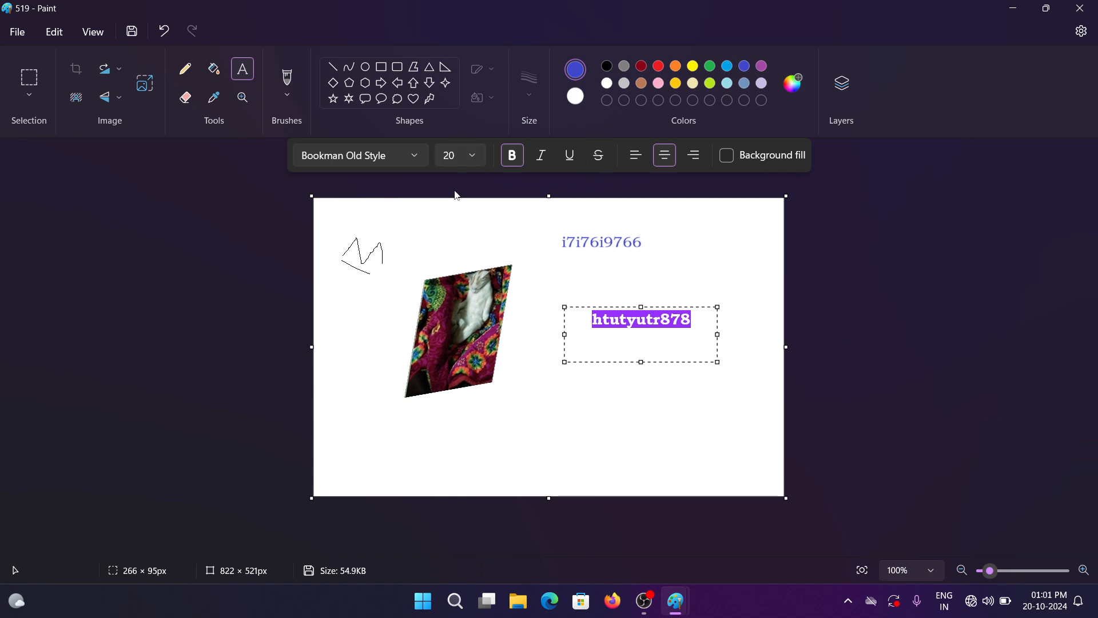
Italicise and underline the text "htutyutr878" and place it on the canvas.
{"action": "left_click", "coordinate": [539, 159]}
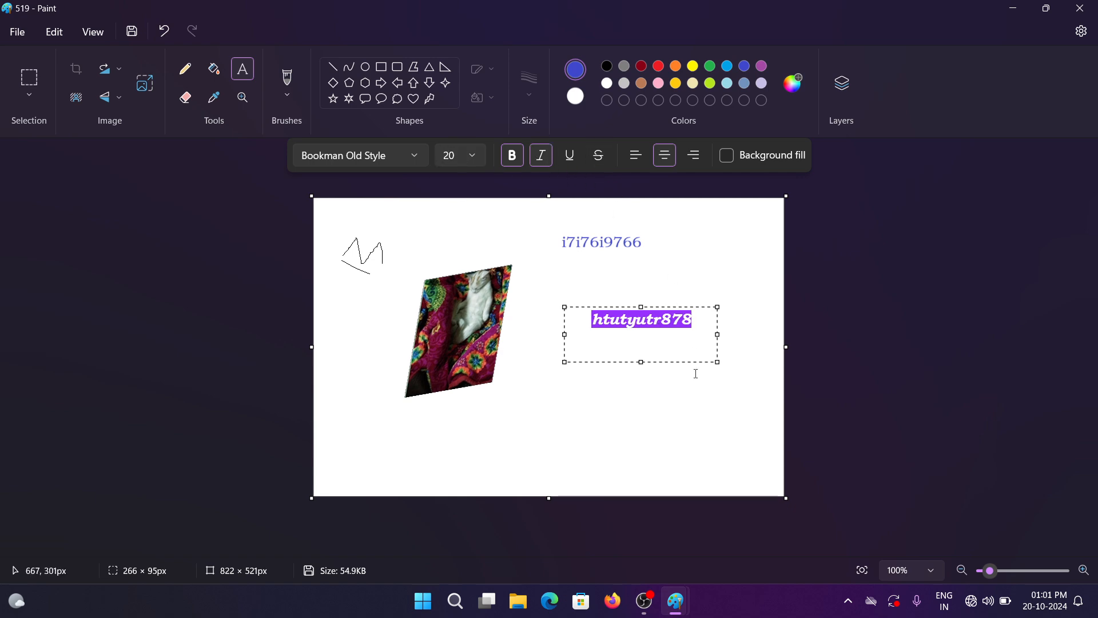
{"action": "left_click", "coordinate": [570, 159]}
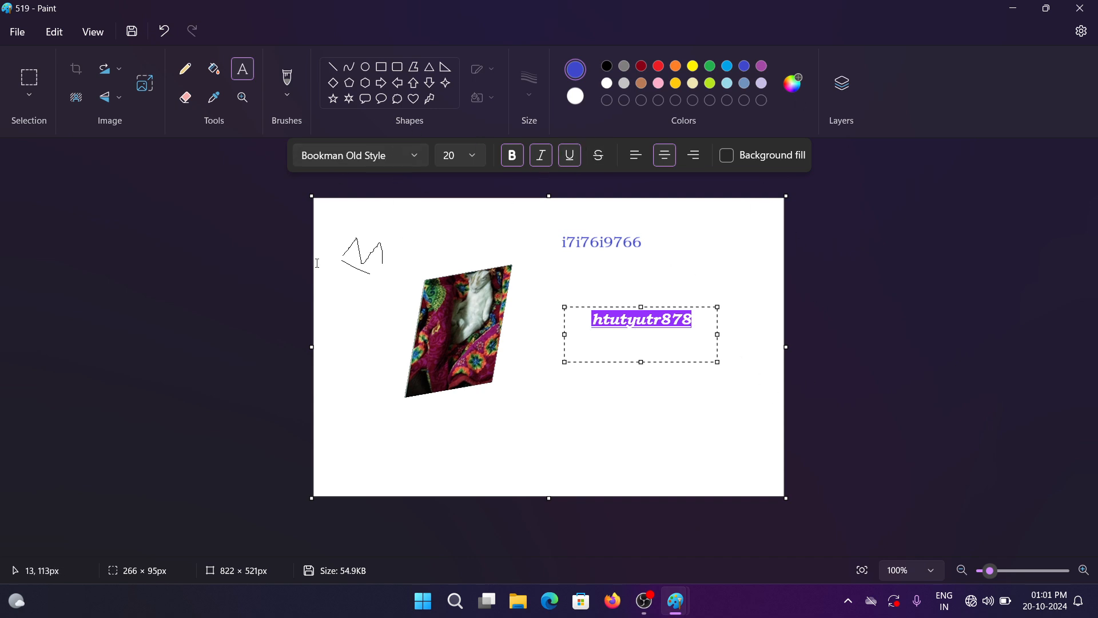
{"action": "left_click", "coordinate": [236, 262]}
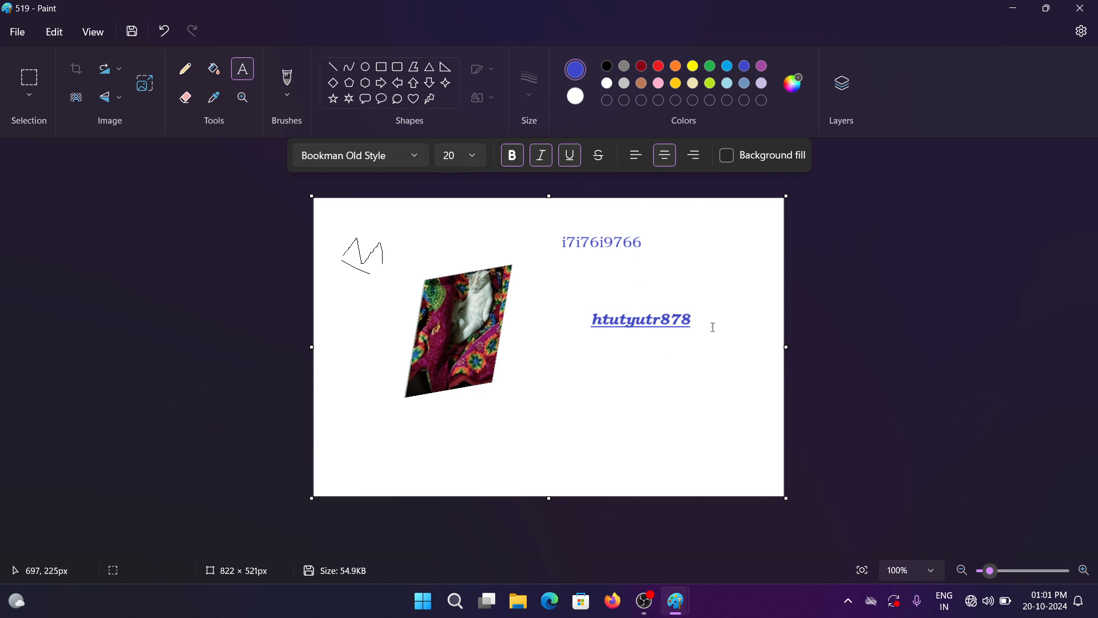
{"action": "left_click_drag", "start_coordinate": [713, 327], "coordinate": [568, 307]}
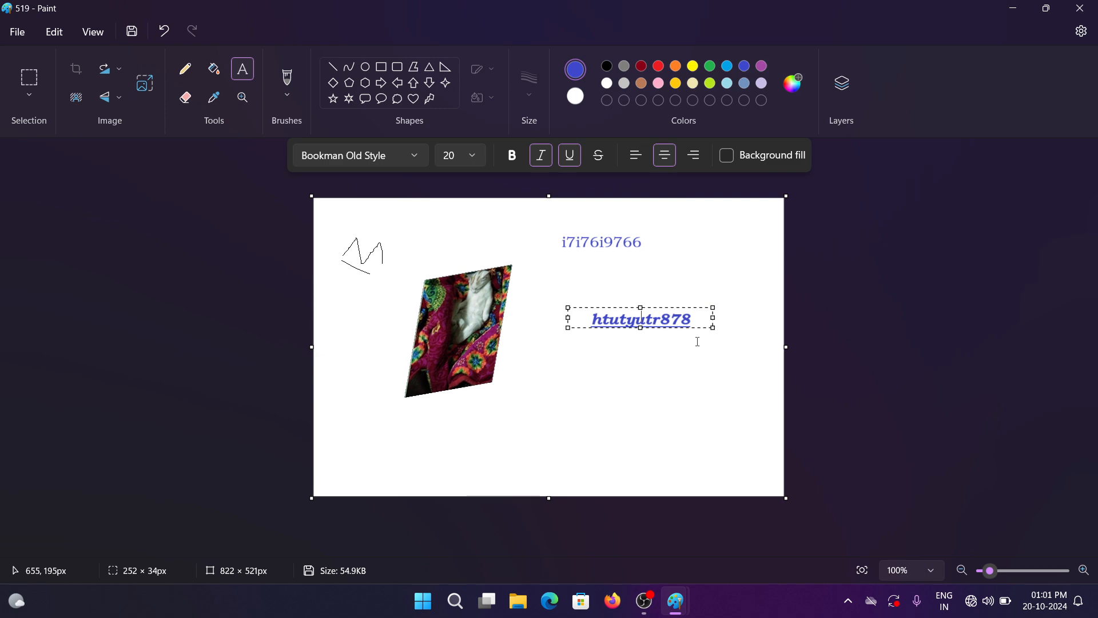
{"action": "left_click", "coordinate": [611, 387]}
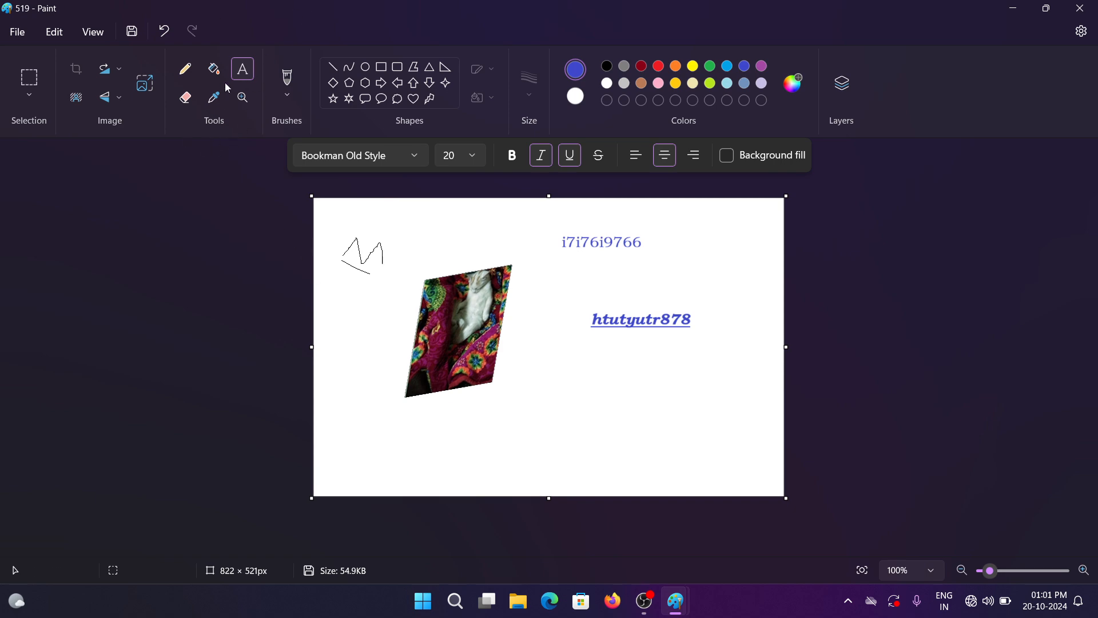
Erase the black pencil zigzag and its underline beside the photo.
{"action": "left_click", "coordinate": [185, 98]}
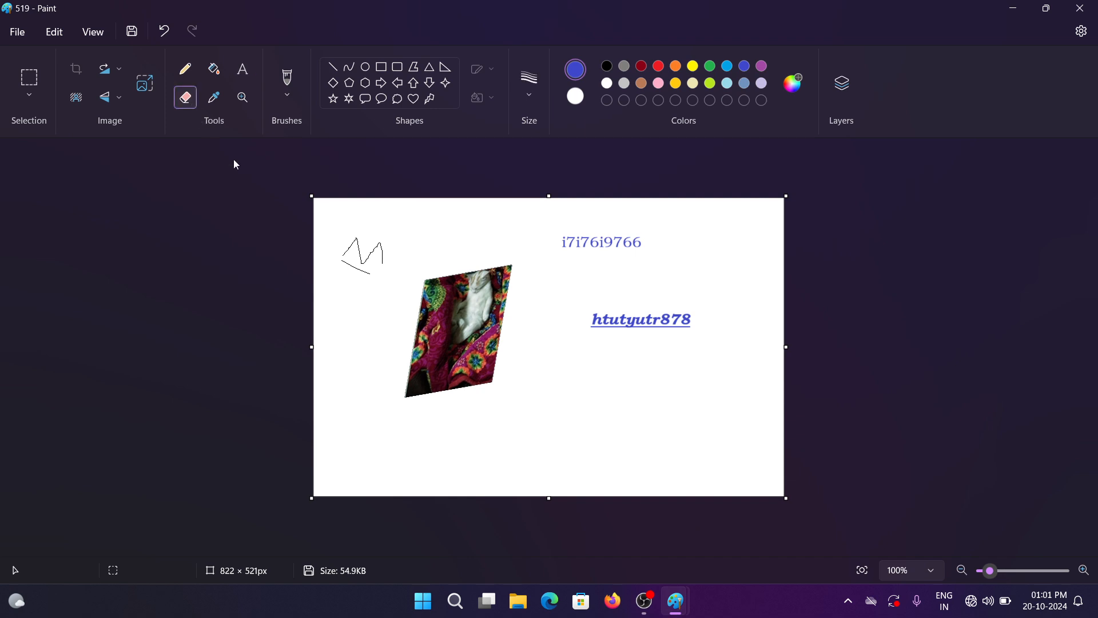
{"action": "mouse_move", "coordinate": [388, 263]}
{"action": "left_mouse_down"}
{"action": "mouse_move", "coordinate": [360, 270]}
{"action": "mouse_move", "coordinate": [386, 235]}
{"action": "mouse_move", "coordinate": [358, 297]}
{"action": "mouse_move", "coordinate": [388, 238]}
{"action": "mouse_move", "coordinate": [382, 267]}
{"action": "mouse_move", "coordinate": [336, 306]}
{"action": "mouse_move", "coordinate": [363, 236]}
{"action": "mouse_move", "coordinate": [348, 252]}
{"action": "mouse_move", "coordinate": [355, 278]}
{"action": "mouse_move", "coordinate": [347, 260]}
{"action": "mouse_move", "coordinate": [367, 234]}
{"action": "mouse_move", "coordinate": [358, 247]}
{"action": "mouse_move", "coordinate": [349, 240]}
{"action": "mouse_move", "coordinate": [346, 262]}
{"action": "mouse_move", "coordinate": [380, 264]}
{"action": "mouse_move", "coordinate": [363, 282]}
{"action": "mouse_move", "coordinate": [355, 260]}
{"action": "mouse_move", "coordinate": [377, 271]}
{"action": "mouse_move", "coordinate": [389, 236]}
{"action": "left_mouse_up"}
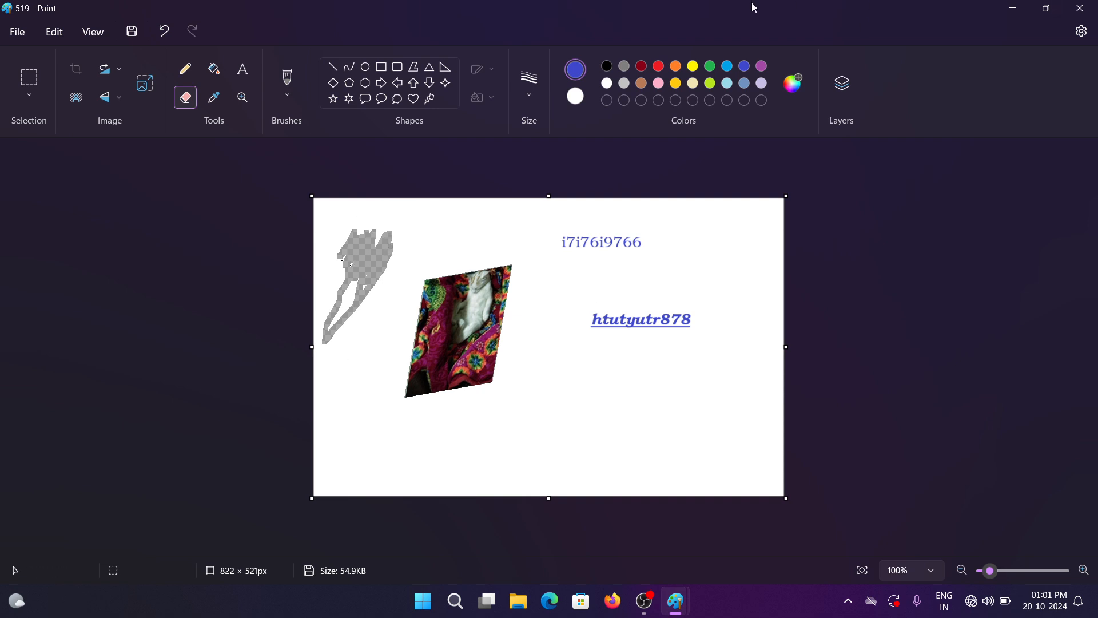
Fill the erased transparent patch beside the photo with white.
{"action": "left_click", "coordinate": [608, 84]}
{"action": "left_click", "coordinate": [213, 70]}
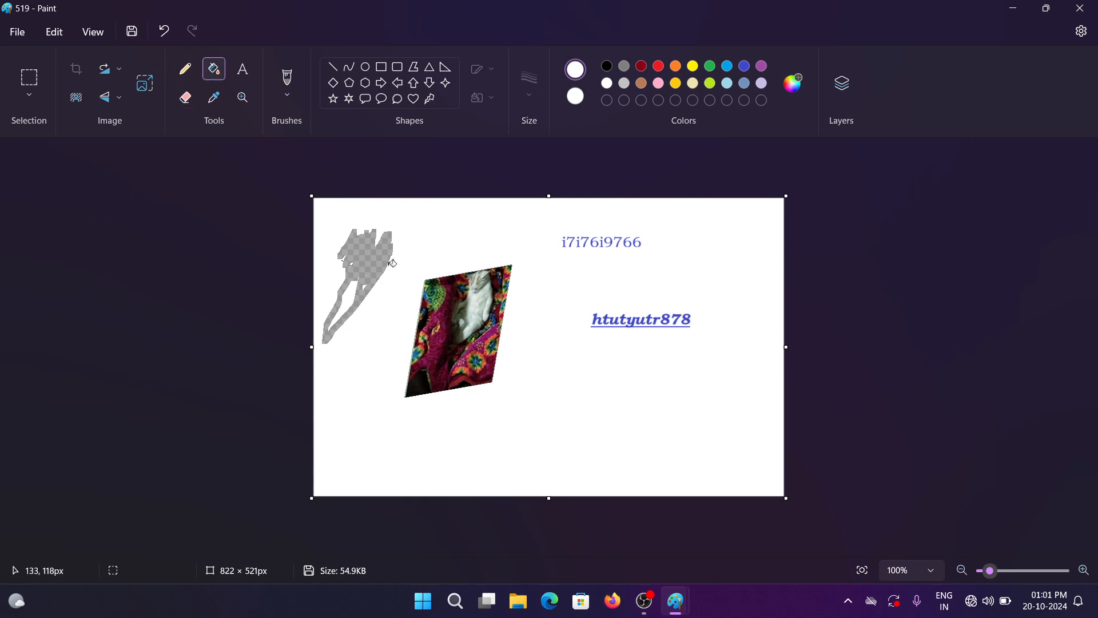
{"action": "left_click", "coordinate": [381, 238]}
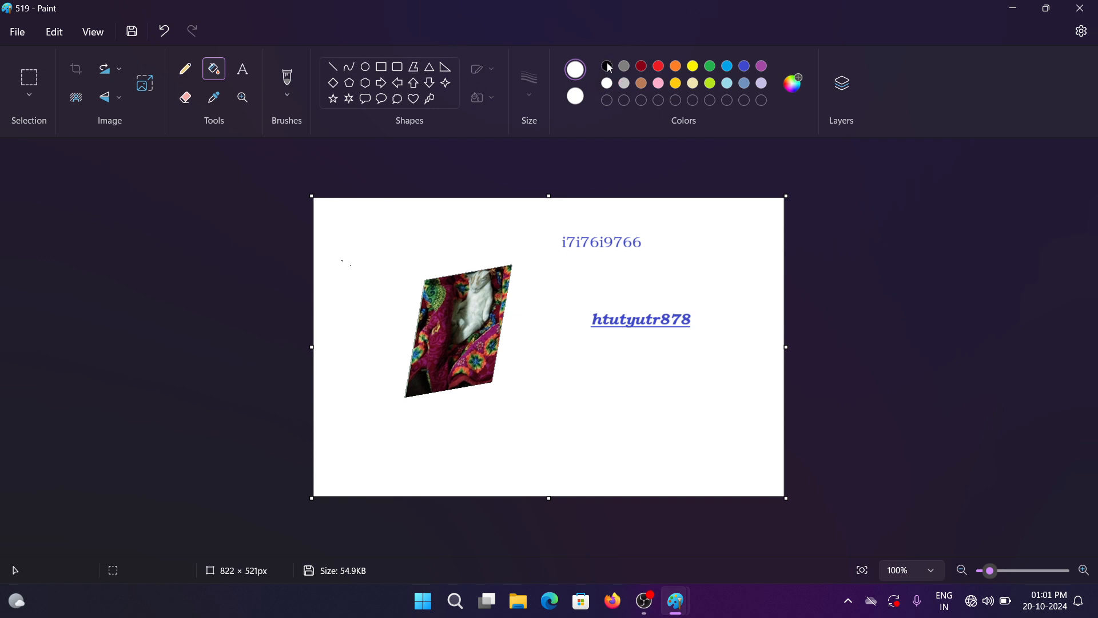
Draw a black-outlined square above and beside the photo on the canvas and fill it with red.
{"action": "left_click", "coordinate": [380, 66]}
{"action": "left_click_drag", "start_coordinate": [355, 226], "coordinate": [410, 282]}
{"action": "left_click", "coordinate": [465, 233]}
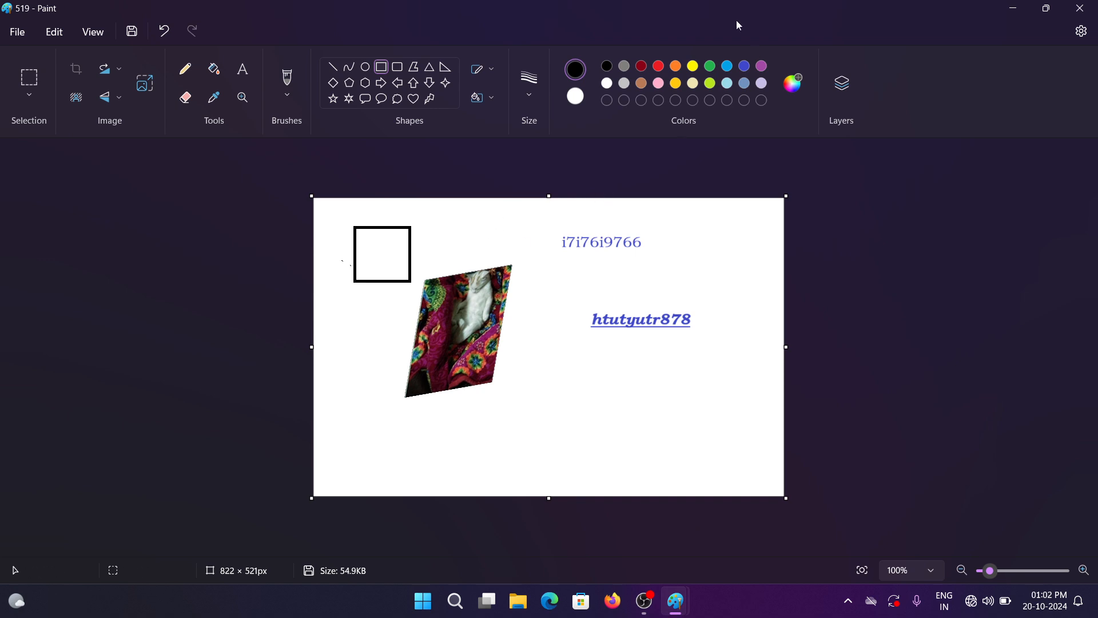
{"action": "left_click", "coordinate": [658, 66]}
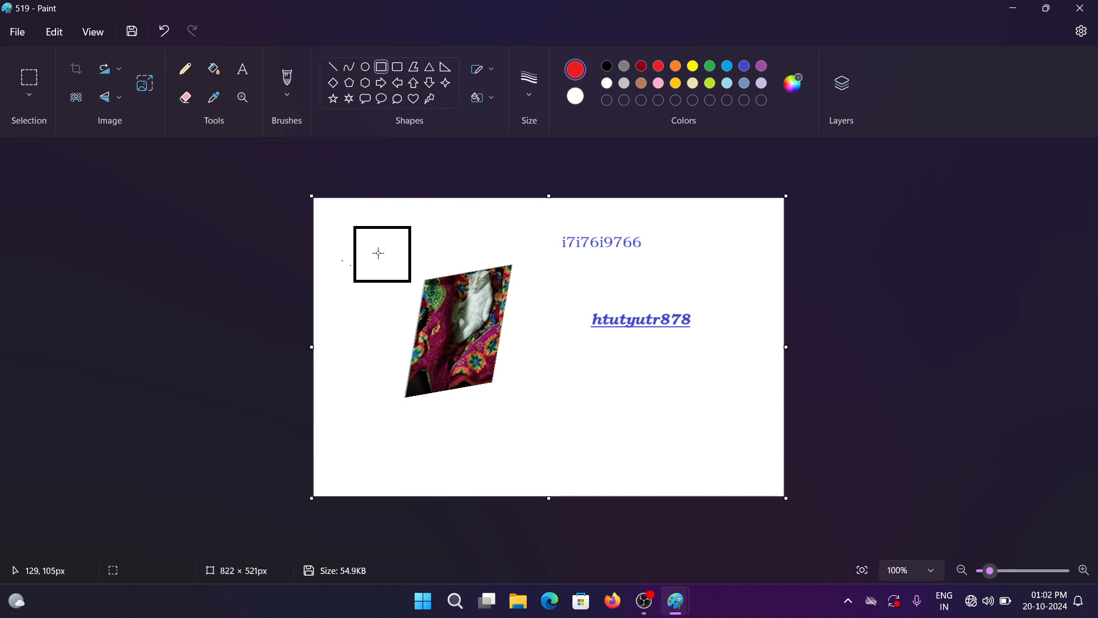
{"action": "left_click", "coordinate": [220, 80]}
{"action": "left_click", "coordinate": [398, 255]}
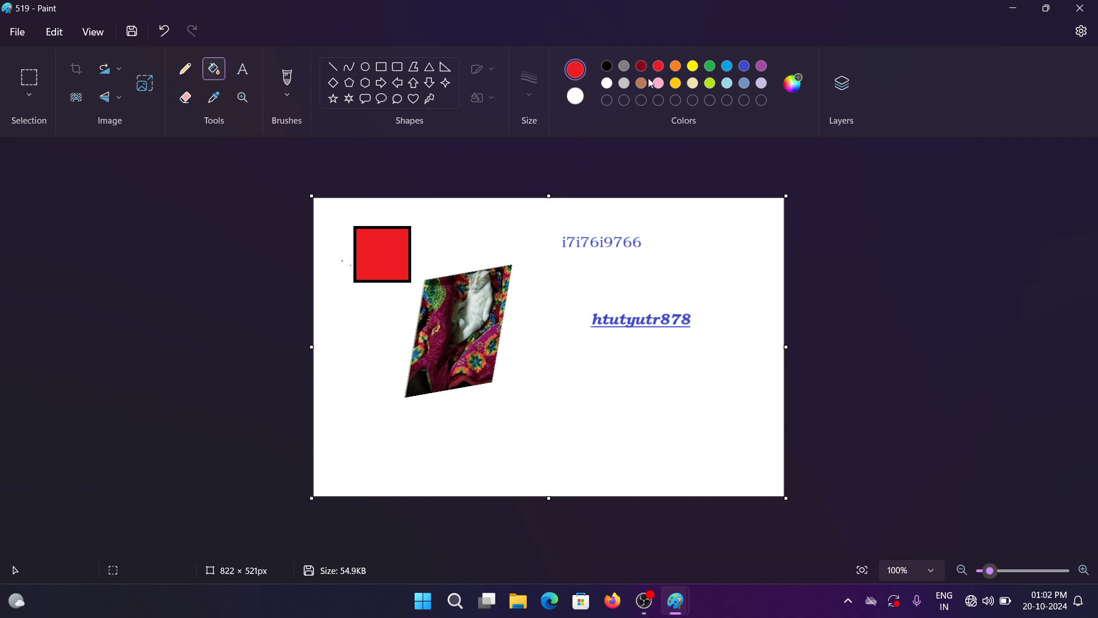
Set the secondary colour to black and place a red-outlined triangle about 235 × 144 px below the text "htutyutr878".
{"action": "left_click", "coordinate": [577, 96]}
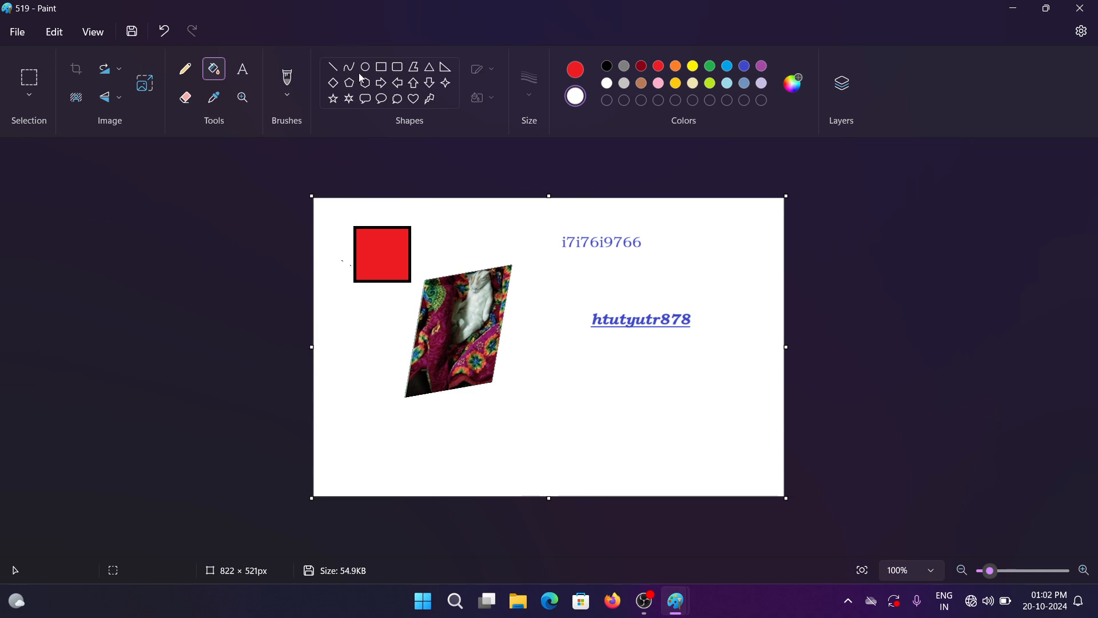
{"action": "left_click", "coordinate": [430, 67]}
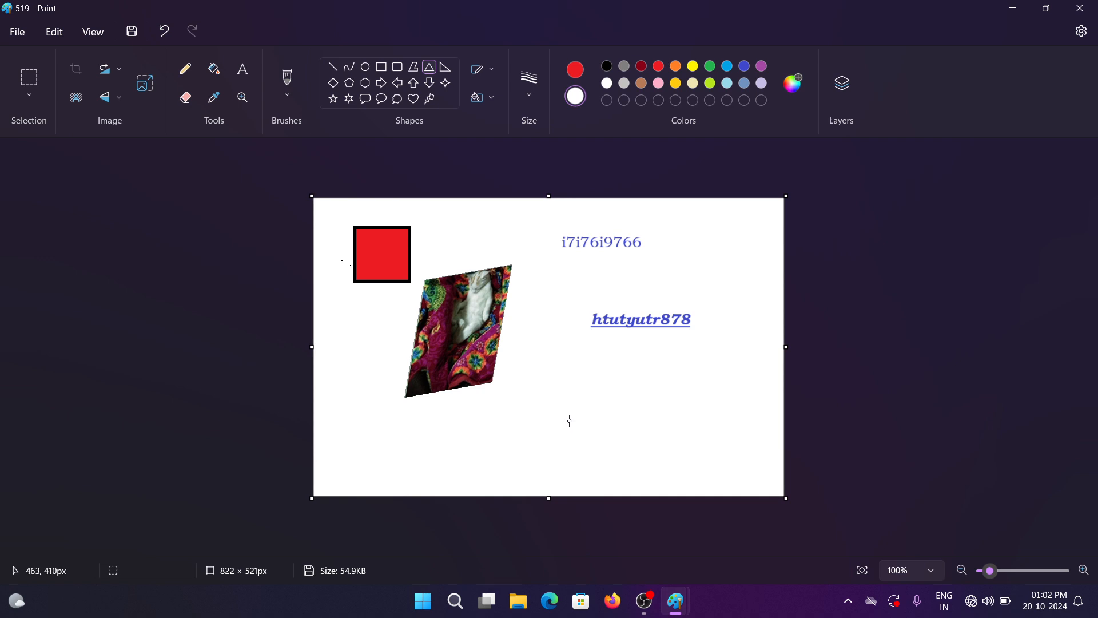
{"action": "left_click", "coordinate": [607, 66]}
{"action": "mouse_move", "coordinate": [522, 372]}
{"action": "left_mouse_down"}
{"action": "mouse_move", "coordinate": [602, 436]}
{"action": "mouse_move", "coordinate": [657, 455]}
{"action": "left_mouse_up"}
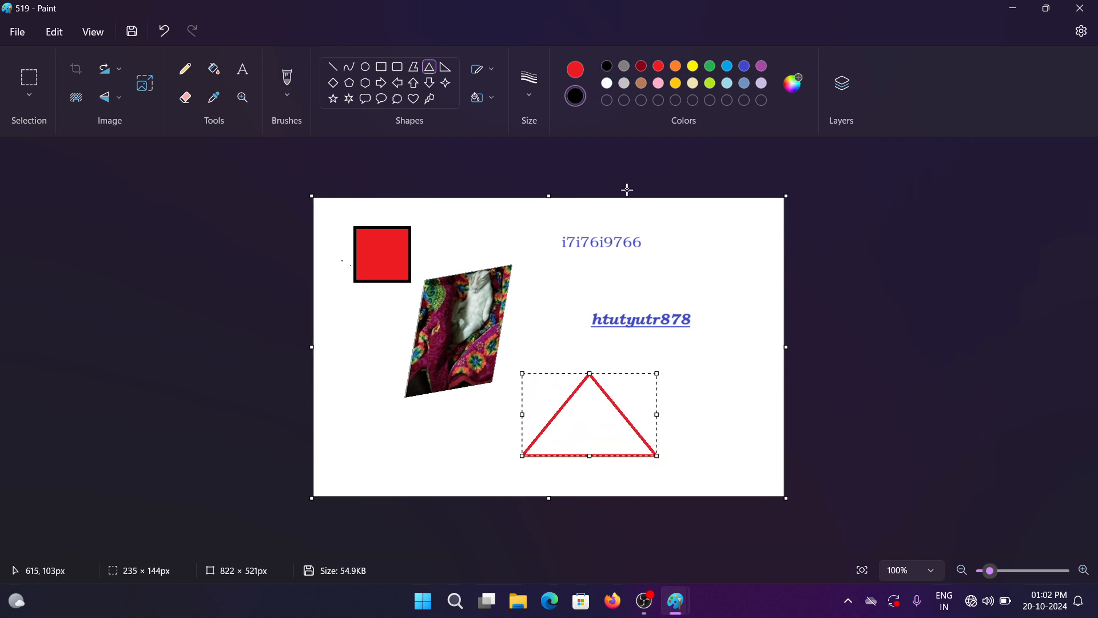
{"action": "left_click_drag", "start_coordinate": [589, 429], "coordinate": [595, 426]}
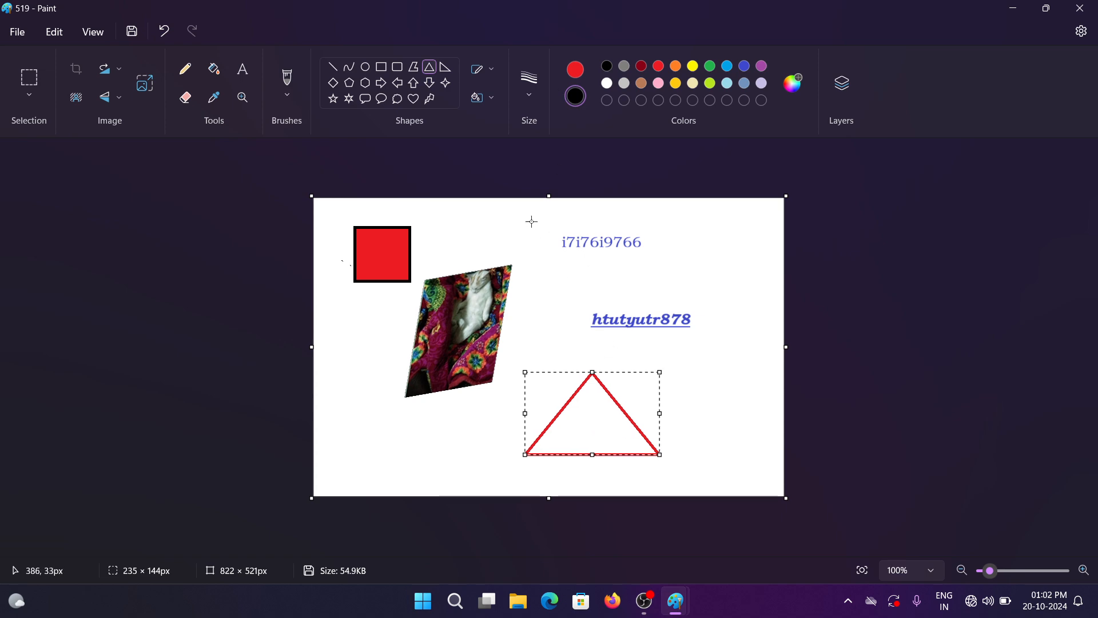
{"action": "left_click", "coordinate": [530, 282]}
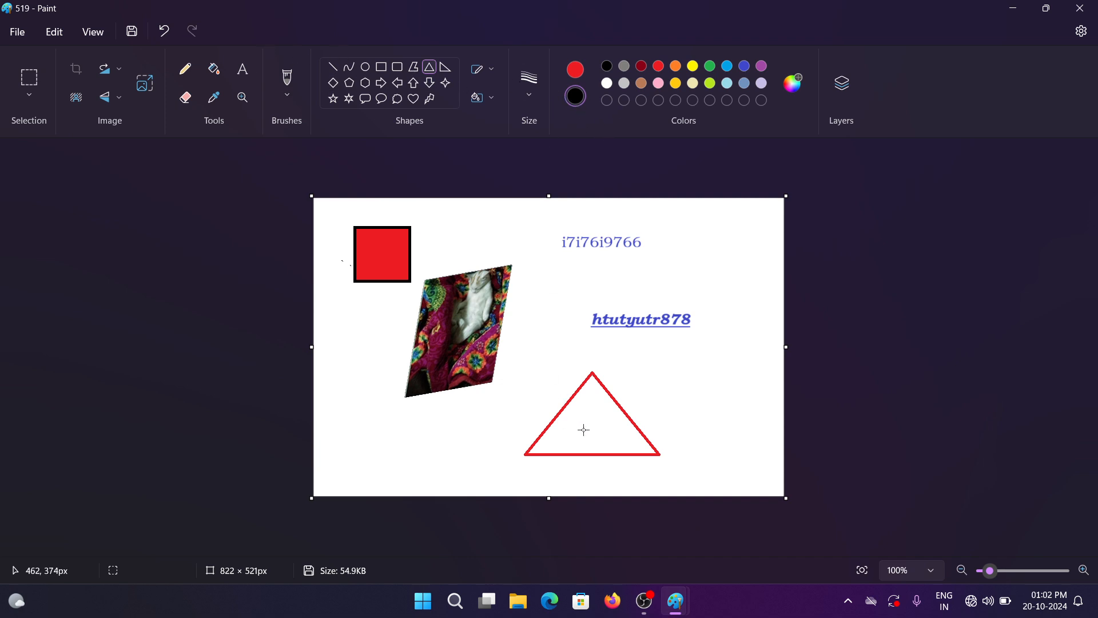
Draw a small triangle about 21 × 18 px inside the large triangle and fill the area around it with red.
{"action": "left_click_drag", "start_coordinate": [591, 419], "coordinate": [603, 429]}
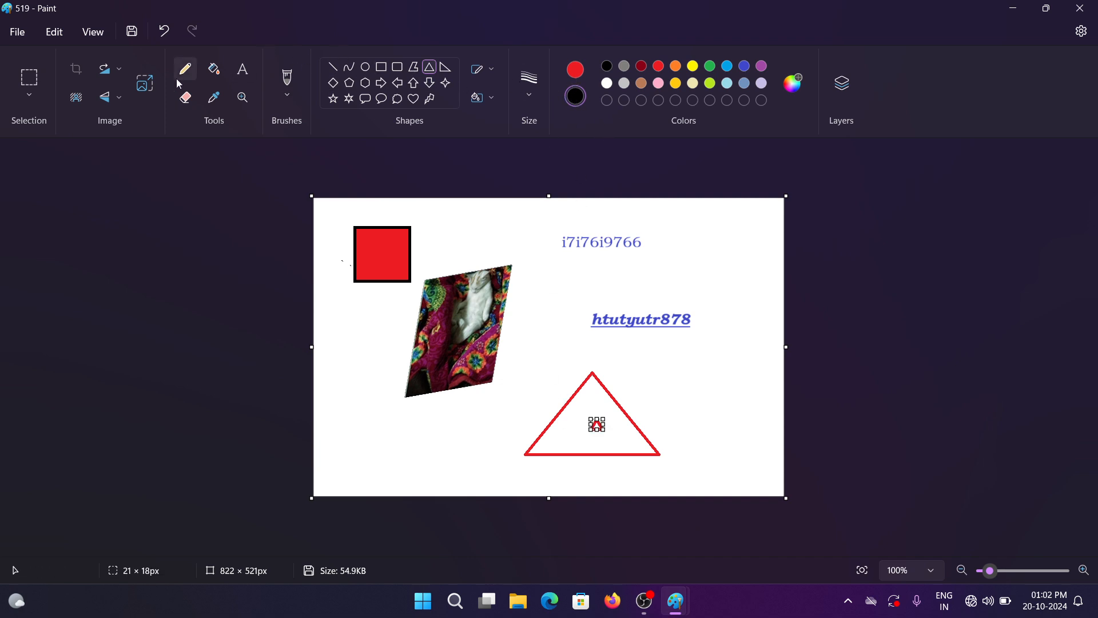
{"action": "left_click", "coordinate": [213, 69]}
{"action": "left_click", "coordinate": [636, 441]}
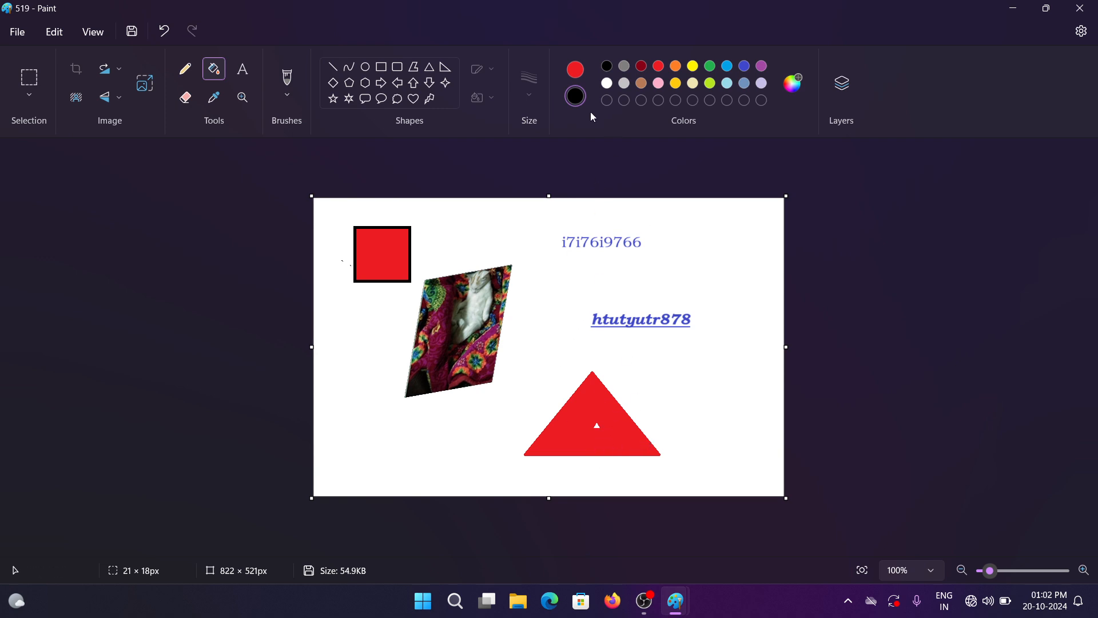
Spray a wavy red stroke with the Airbrush between the two texts, near the canvas's right edge.
{"action": "left_click", "coordinate": [574, 71]}
{"action": "left_click", "coordinate": [286, 95]}
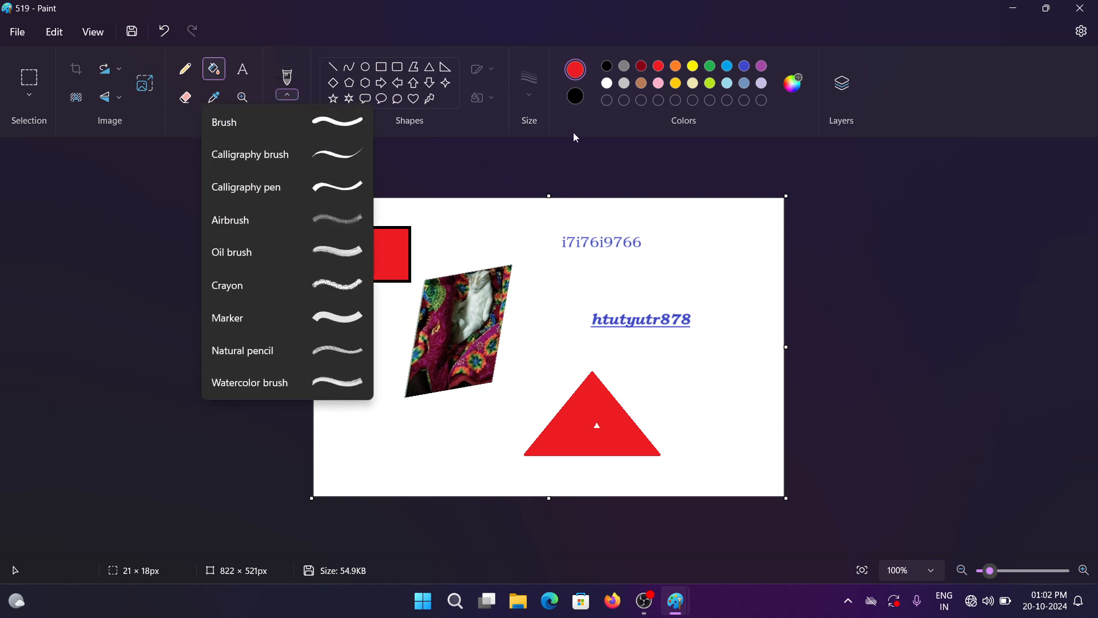
{"action": "left_click", "coordinate": [605, 58]}
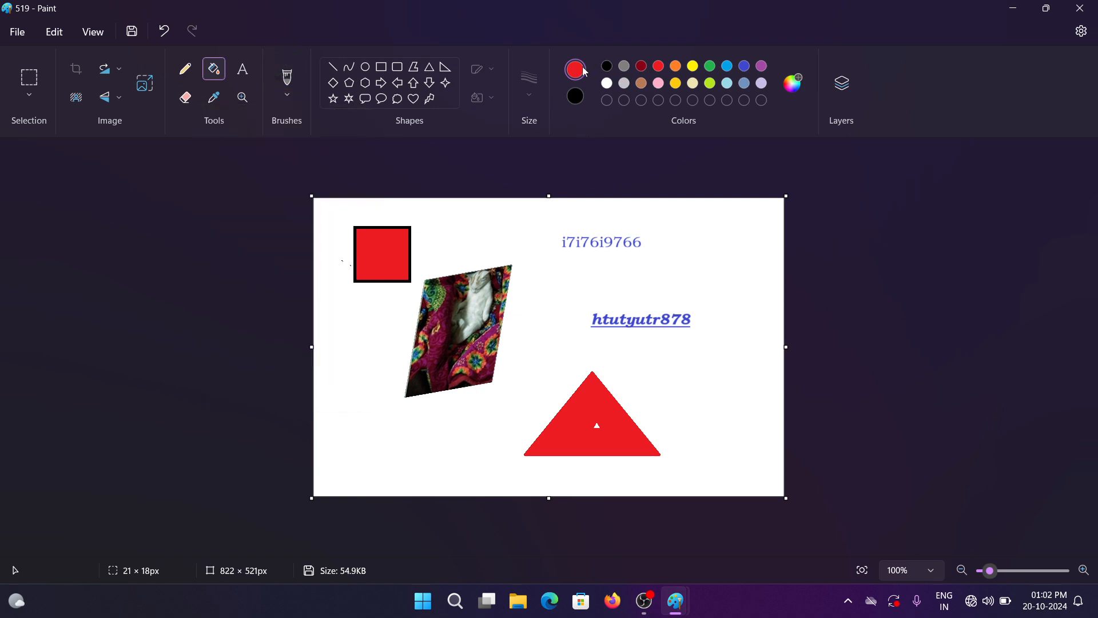
{"action": "left_click", "coordinate": [297, 94]}
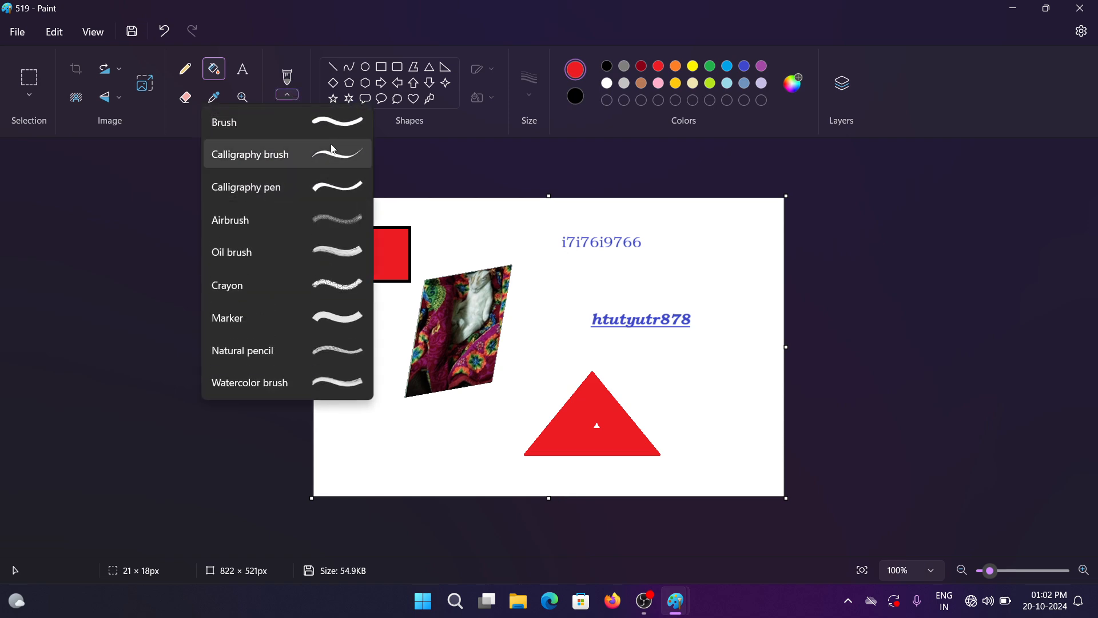
{"action": "left_click", "coordinate": [336, 220]}
{"action": "mouse_move", "coordinate": [646, 272]}
{"action": "left_mouse_down"}
{"action": "mouse_move", "coordinate": [667, 285]}
{"action": "mouse_move", "coordinate": [694, 281]}
{"action": "mouse_move", "coordinate": [698, 255]}
{"action": "mouse_move", "coordinate": [727, 301]}
{"action": "left_mouse_up"}
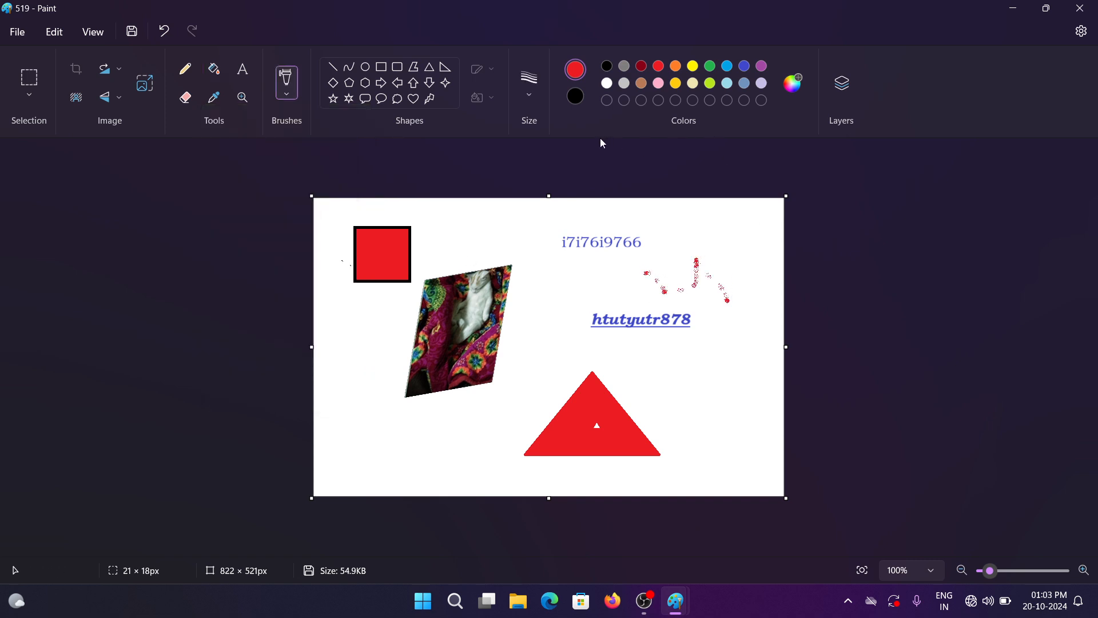
Set the Airbrush size to 16 px and spray a red zigzag between "htutyutr878" and the triangle's right side.
{"action": "left_click", "coordinate": [530, 95]}
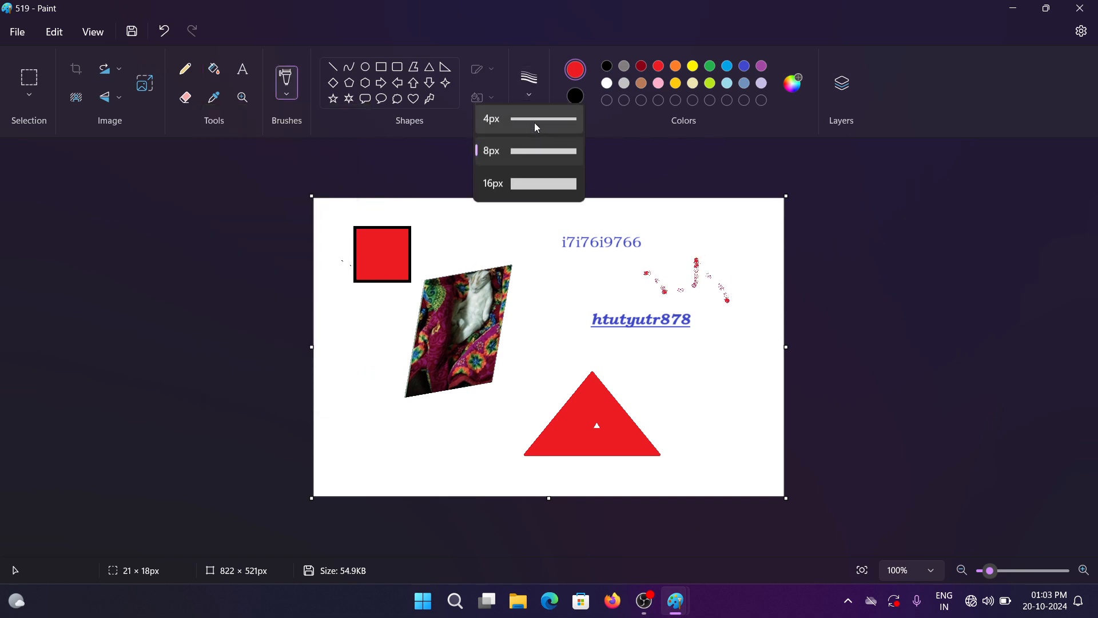
{"action": "left_click", "coordinate": [528, 182]}
{"action": "mouse_move", "coordinate": [627, 355]}
{"action": "left_mouse_down"}
{"action": "mouse_move", "coordinate": [658, 393]}
{"action": "mouse_move", "coordinate": [674, 349]}
{"action": "mouse_move", "coordinate": [705, 405]}
{"action": "mouse_move", "coordinate": [714, 369]}
{"action": "left_mouse_up"}
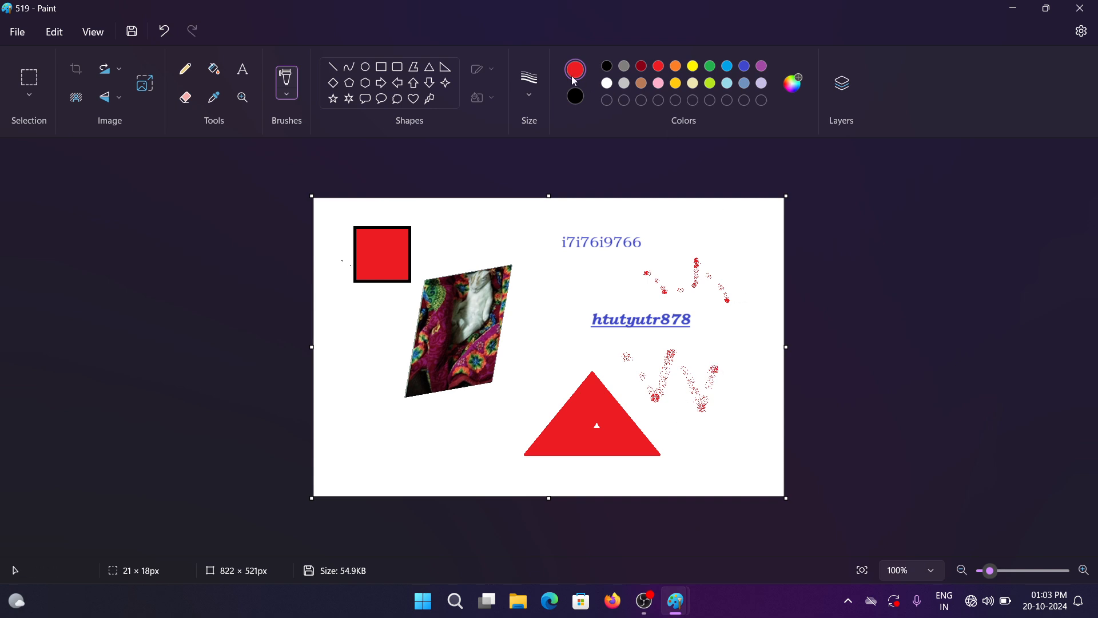
Paint a black wavy line with the standard Brush in the canvas's lower-left area.
{"action": "left_click", "coordinate": [287, 88]}
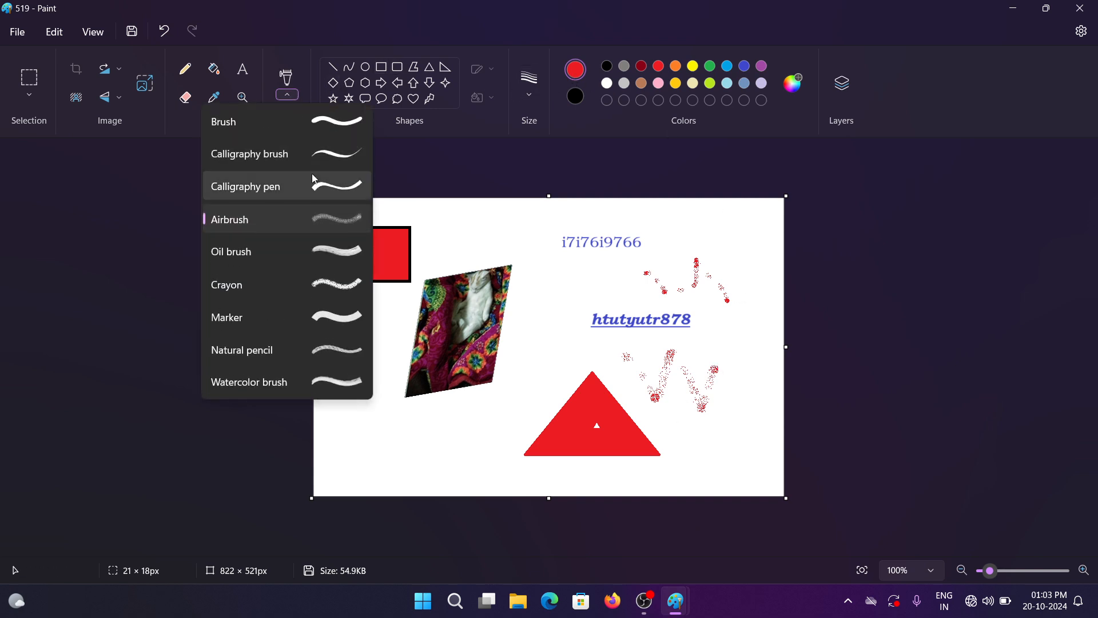
{"action": "left_click", "coordinate": [229, 118]}
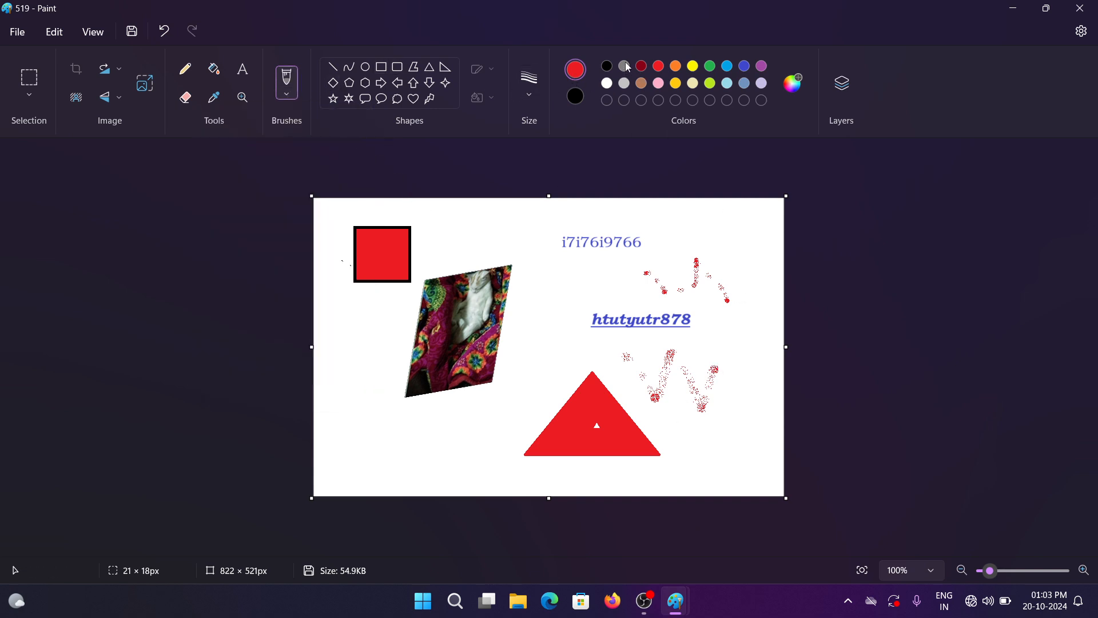
{"action": "left_click", "coordinate": [608, 68]}
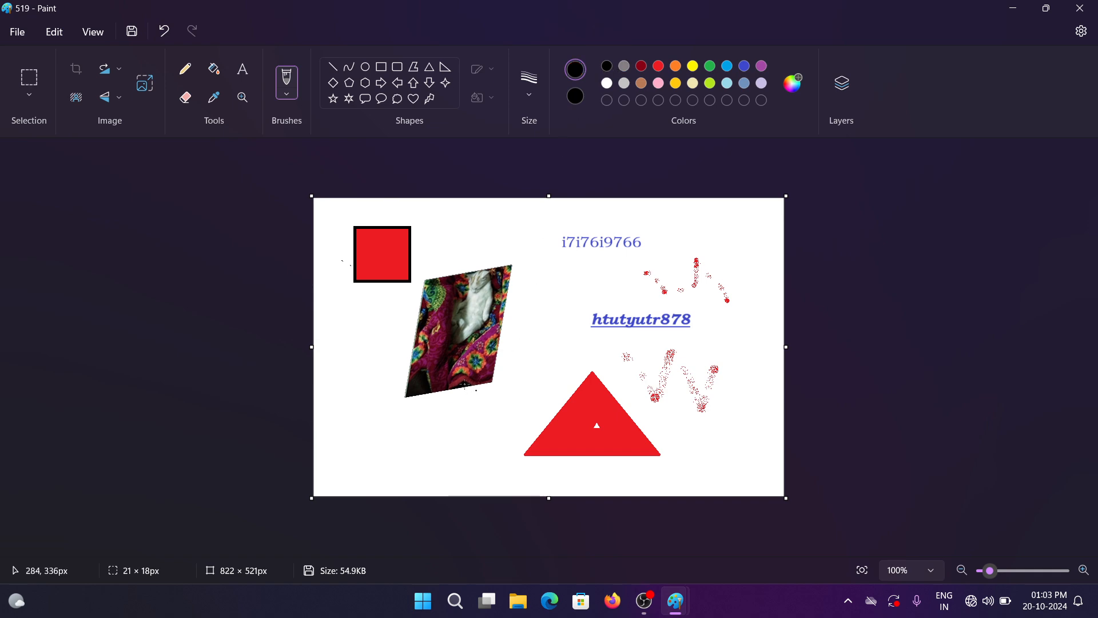
{"action": "mouse_move", "coordinate": [348, 439]}
{"action": "left_mouse_down"}
{"action": "mouse_move", "coordinate": [366, 467]}
{"action": "mouse_move", "coordinate": [416, 446]}
{"action": "mouse_move", "coordinate": [418, 457]}
{"action": "left_mouse_up"}
Set the primary colour to purple and the secondary colour to yellow.
{"action": "left_click", "coordinate": [607, 84]}
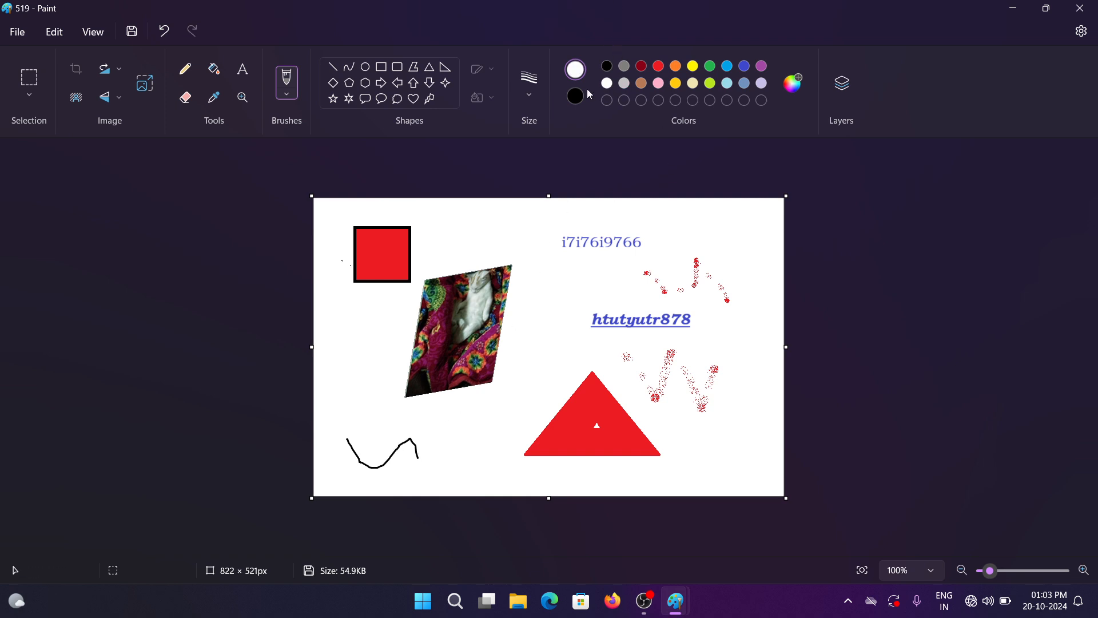
{"action": "left_click", "coordinate": [572, 98]}
{"action": "left_click", "coordinate": [692, 68]}
{"action": "left_click", "coordinate": [578, 77]}
{"action": "left_click", "coordinate": [763, 67]}
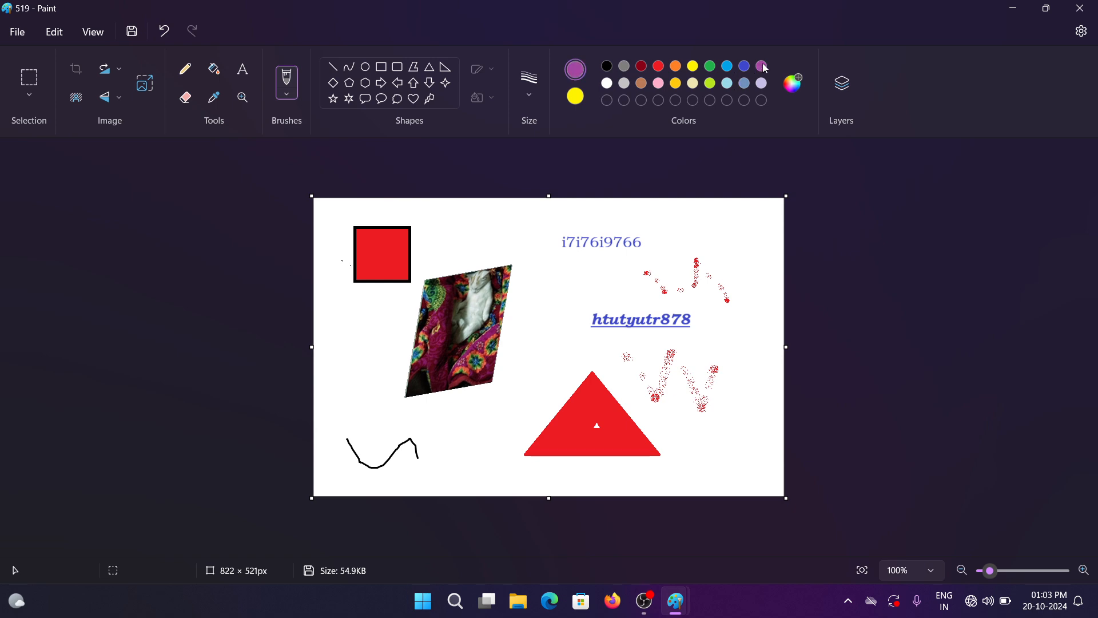
Paint a purple U-shaped stroke with the Marker to the left of the photo.
{"action": "left_click", "coordinate": [287, 90]}
{"action": "left_click", "coordinate": [324, 316]}
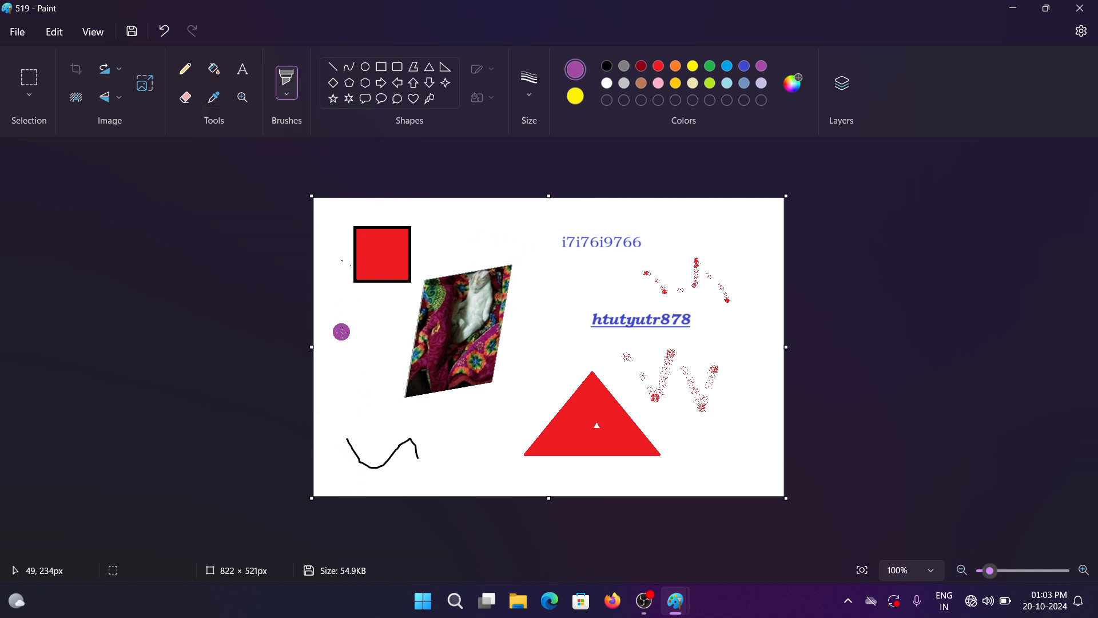
{"action": "mouse_move", "coordinate": [342, 334]}
{"action": "left_mouse_down"}
{"action": "mouse_move", "coordinate": [352, 396]}
{"action": "mouse_move", "coordinate": [381, 334]}
{"action": "mouse_move", "coordinate": [381, 417]}
{"action": "left_mouse_up"}
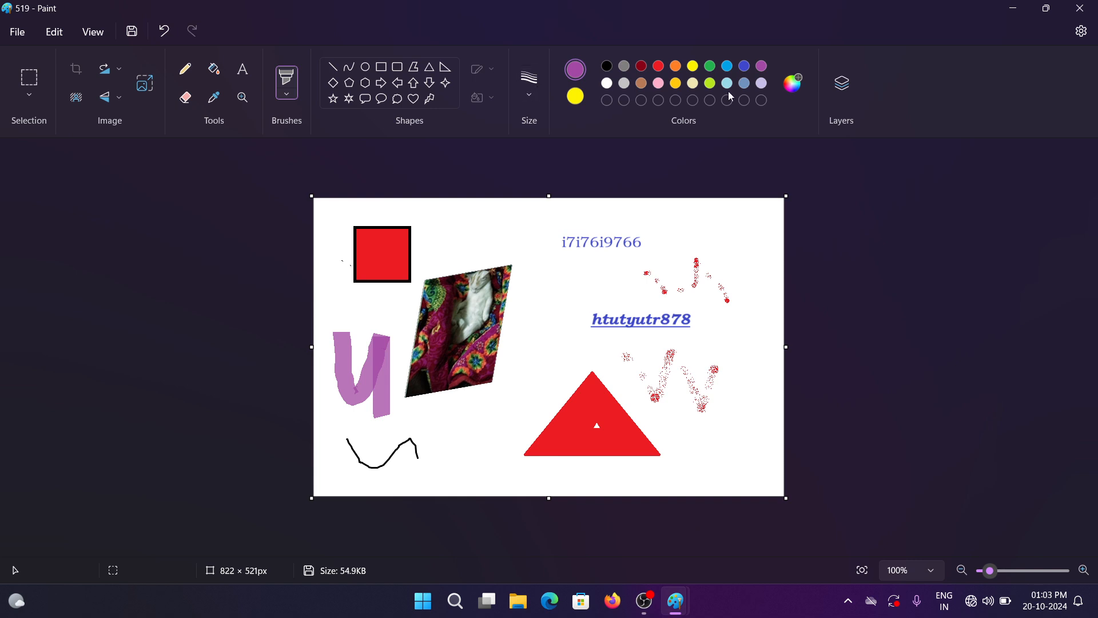
Darken the primary purple to the custom colour #5E2A5E.
{"action": "left_click", "coordinate": [790, 91]}
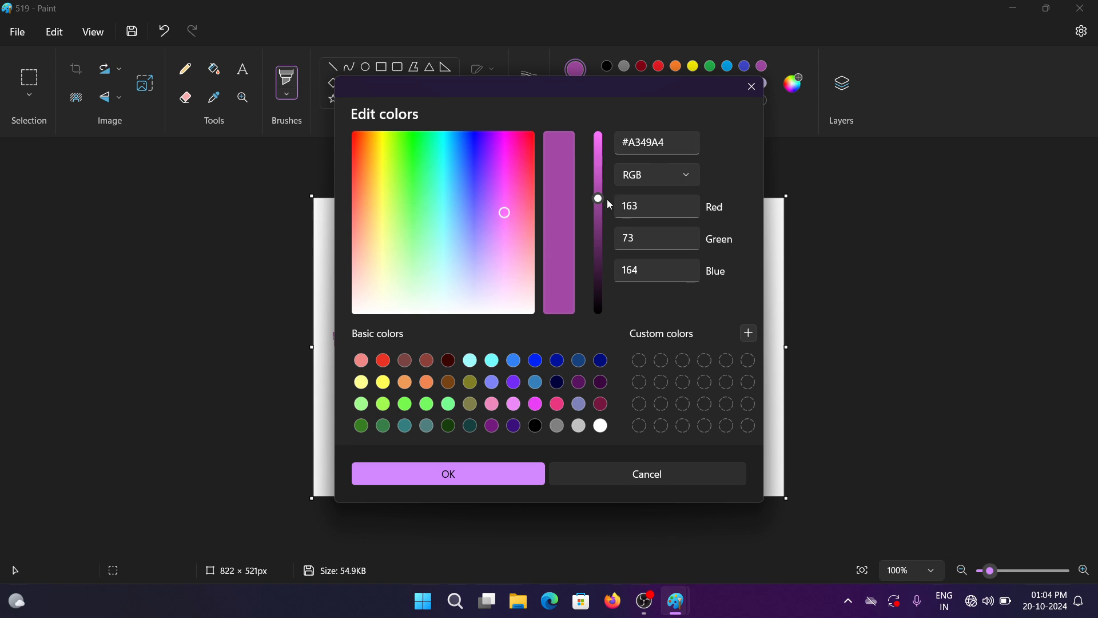
{"action": "left_click_drag", "start_coordinate": [602, 202], "coordinate": [608, 245]}
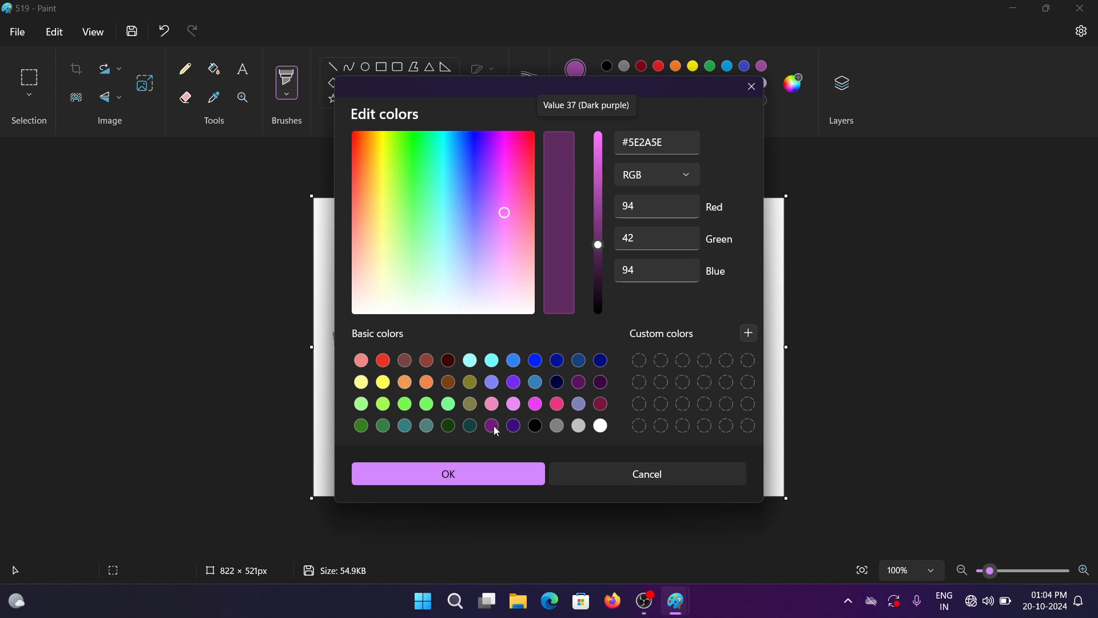
{"action": "left_click", "coordinate": [482, 465]}
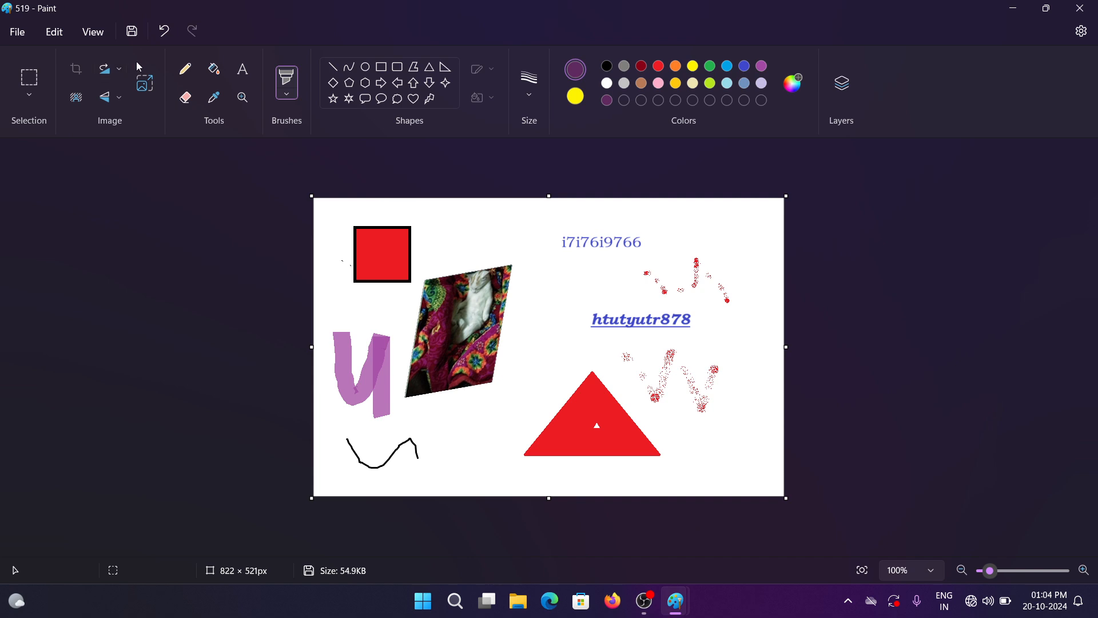
Zoom the canvas in to 110% and back out to 100%.
{"action": "left_click", "coordinate": [91, 32]}
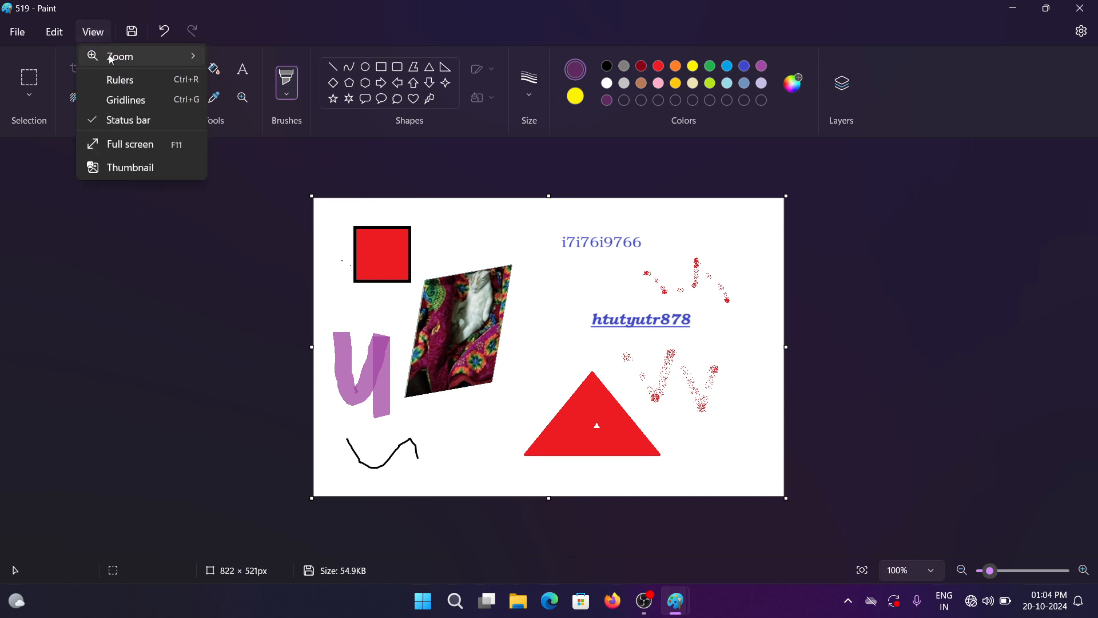
{"action": "mouse_move", "coordinate": [126, 62]}
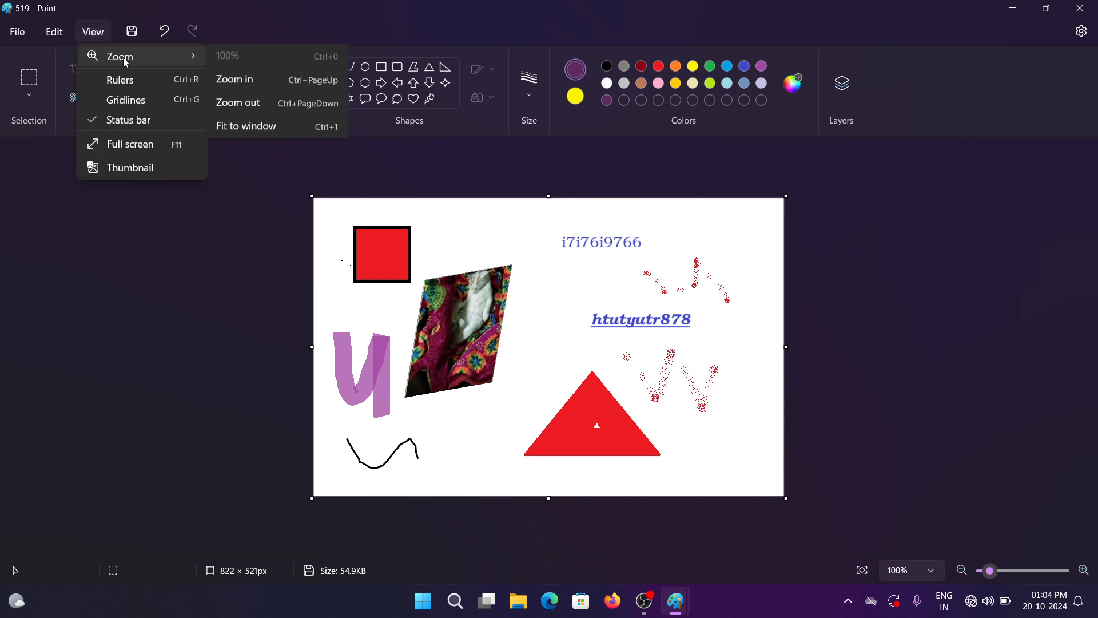
{"action": "left_click", "coordinate": [284, 86]}
{"action": "left_click", "coordinate": [92, 31]}
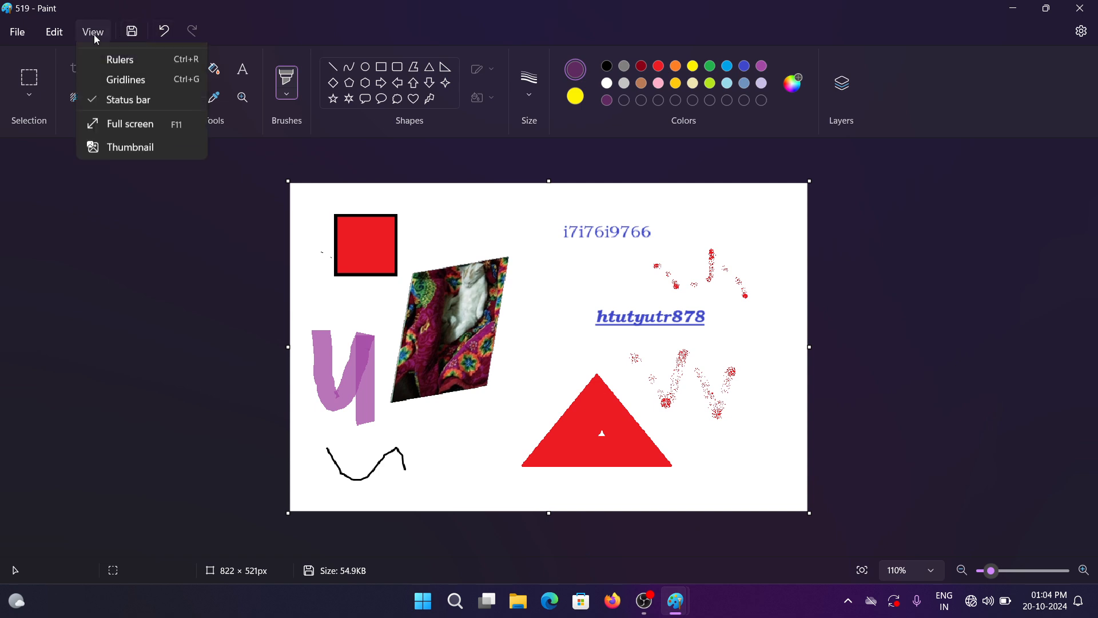
{"action": "mouse_move", "coordinate": [114, 56]}
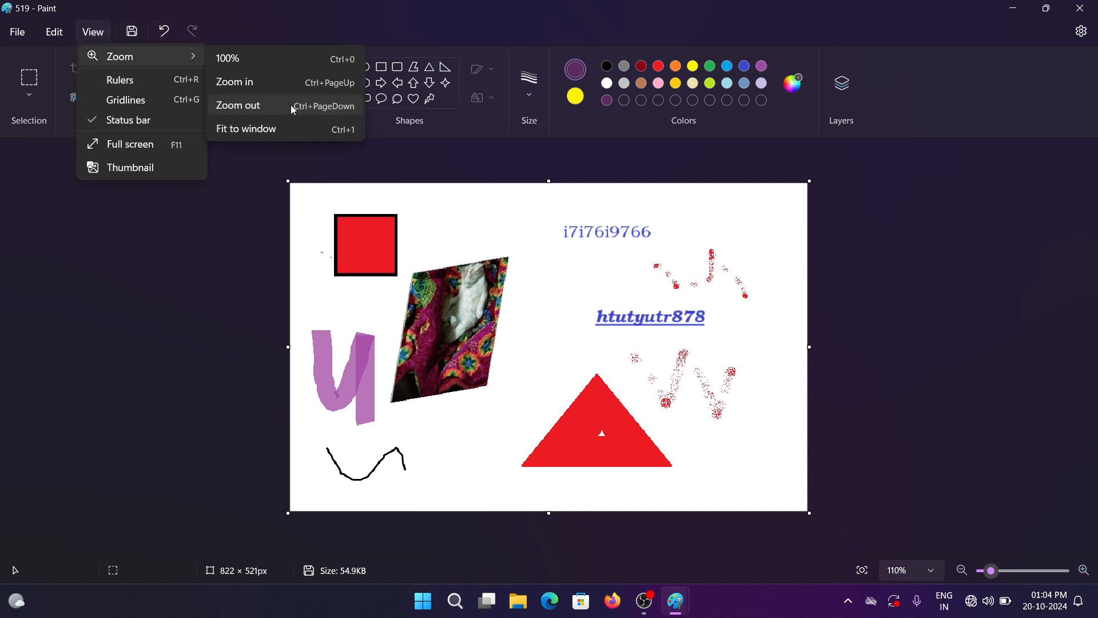
{"action": "left_click", "coordinate": [256, 107]}
Preview the picture in full screen and return to the editing view.
{"action": "left_click", "coordinate": [106, 34]}
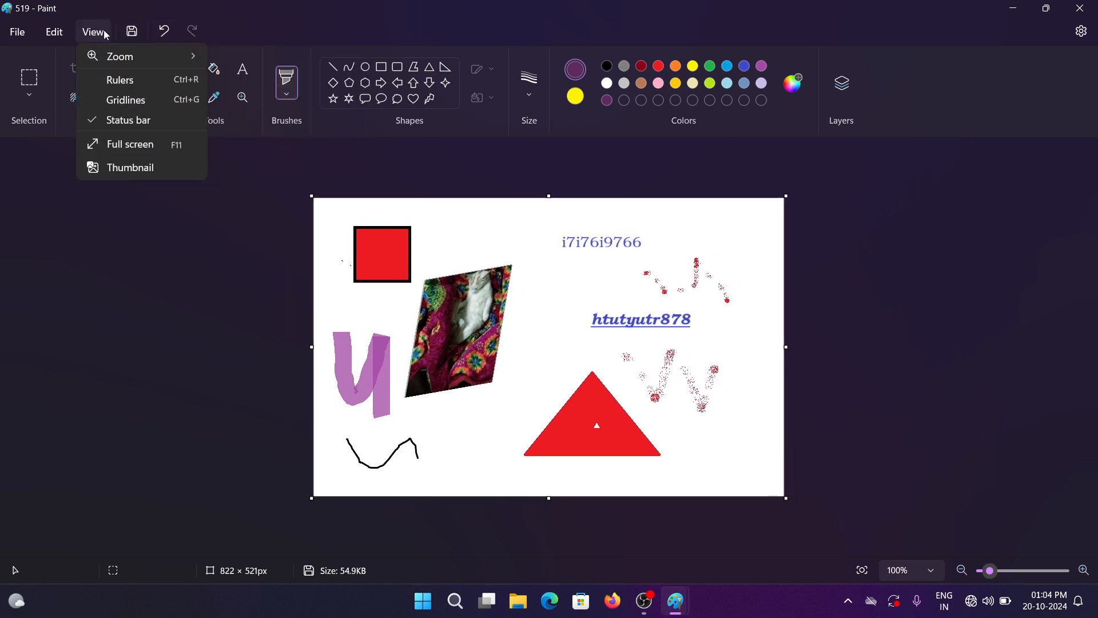
{"action": "left_click", "coordinate": [139, 147]}
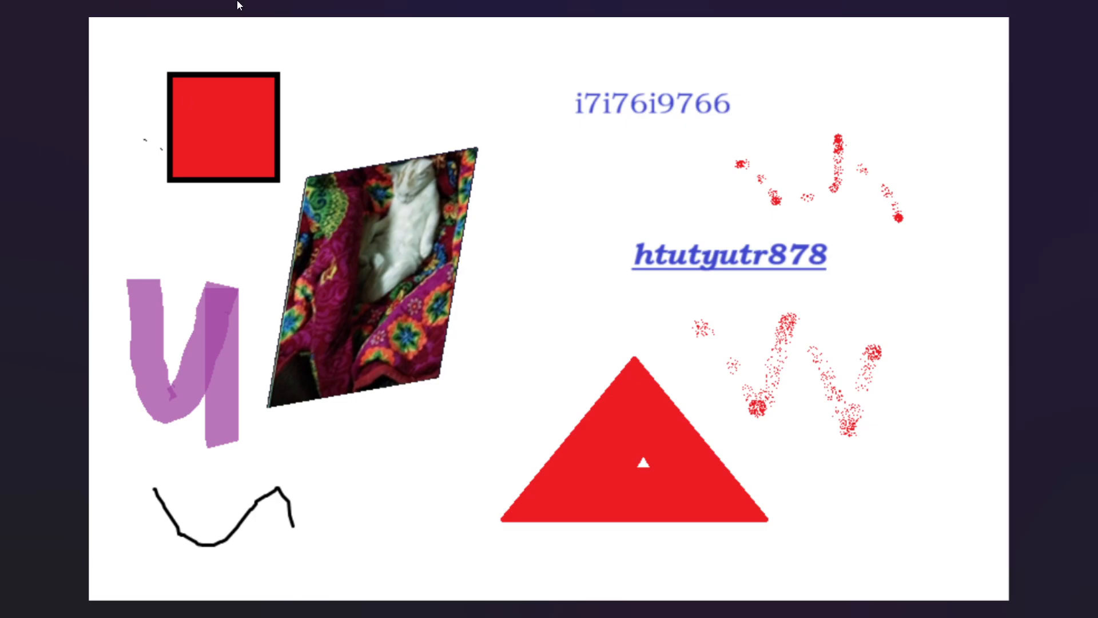
{"action": "key", "text": "Escape"}
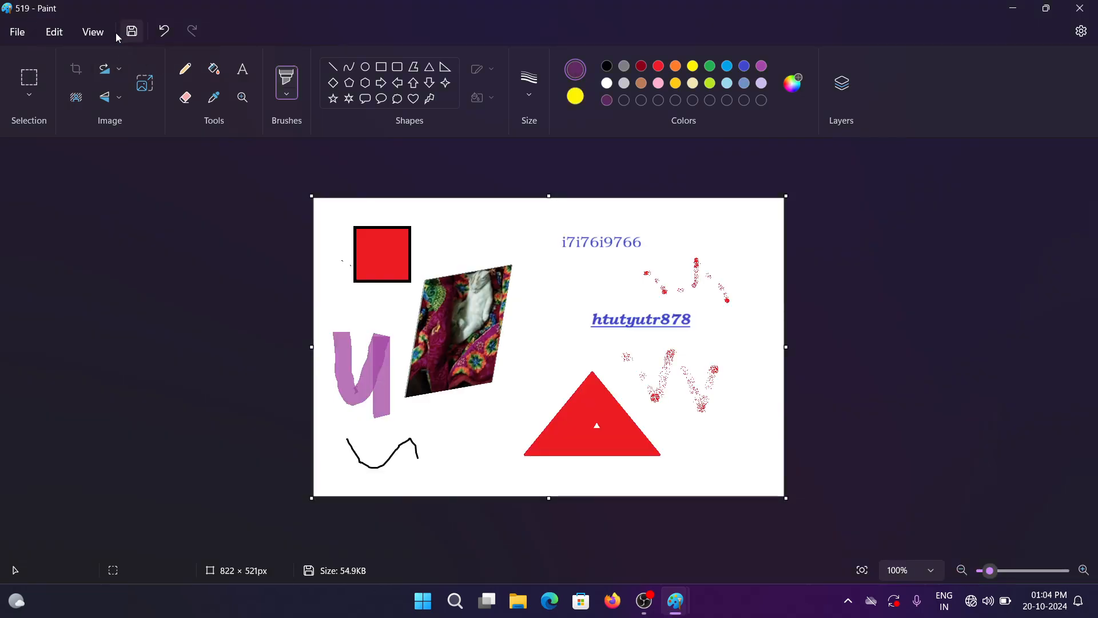
Turn on the rulers around the canvas.
{"action": "left_click", "coordinate": [90, 33]}
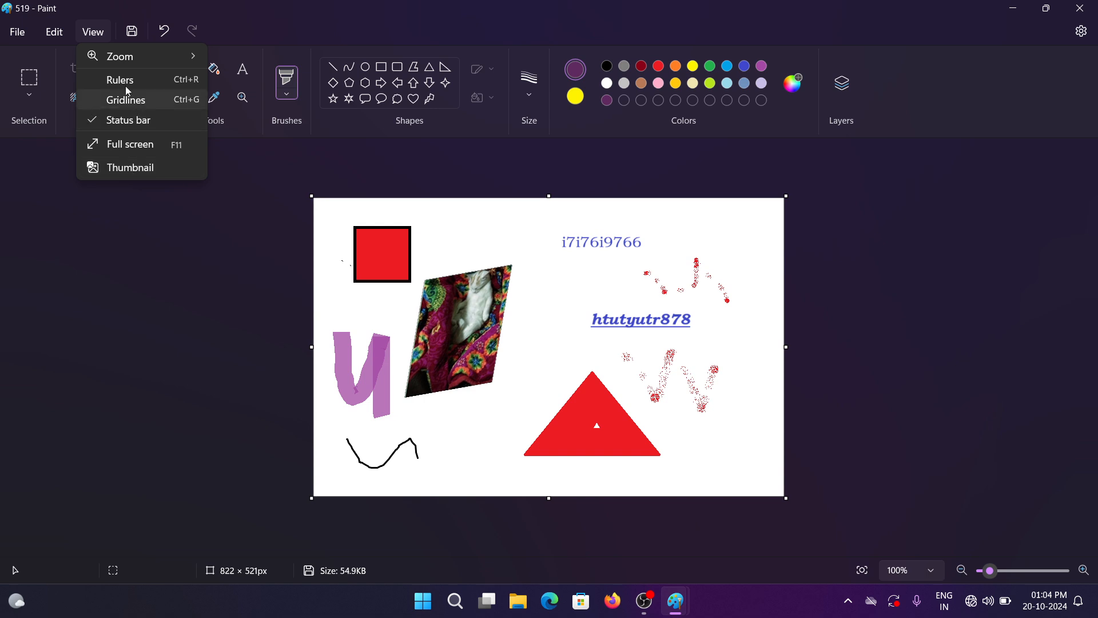
{"action": "left_click", "coordinate": [113, 80]}
{"action": "left_click", "coordinate": [435, 272]}
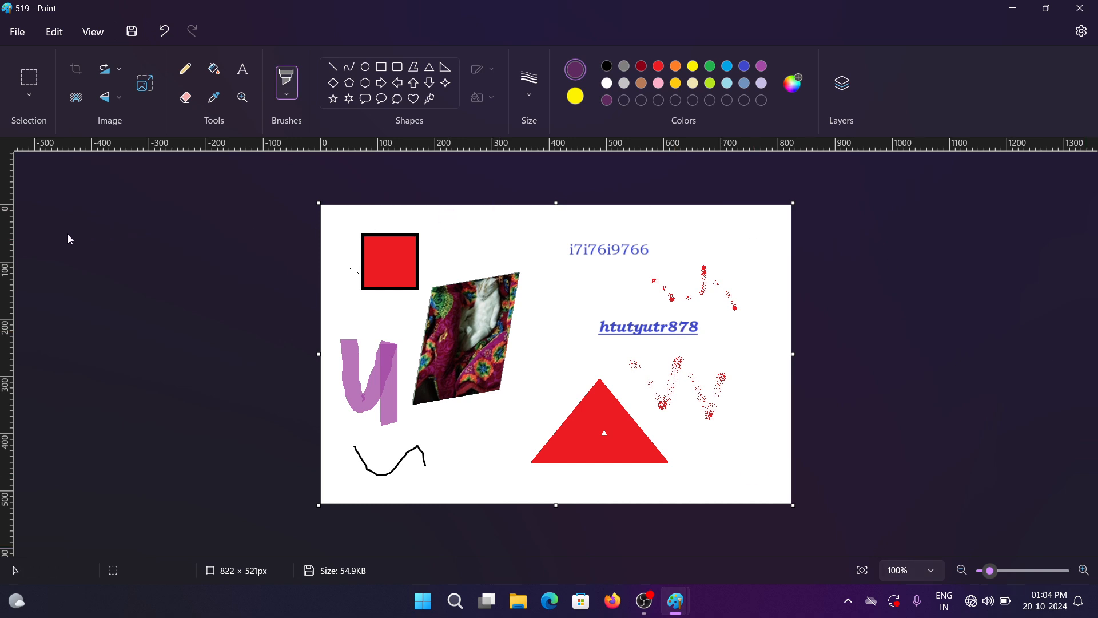
Show the thumbnail preview of the picture and undo the purple Marker stroke beside the photo.
{"action": "left_click", "coordinate": [93, 32]}
{"action": "left_click", "coordinate": [96, 166]}
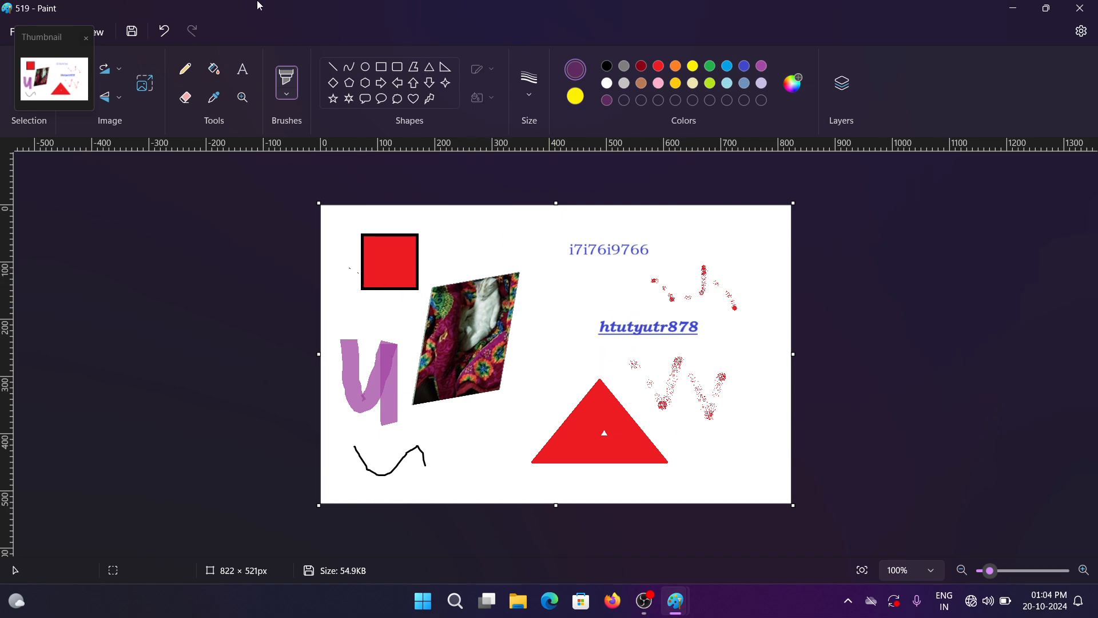
{"action": "left_click", "coordinate": [164, 33]}
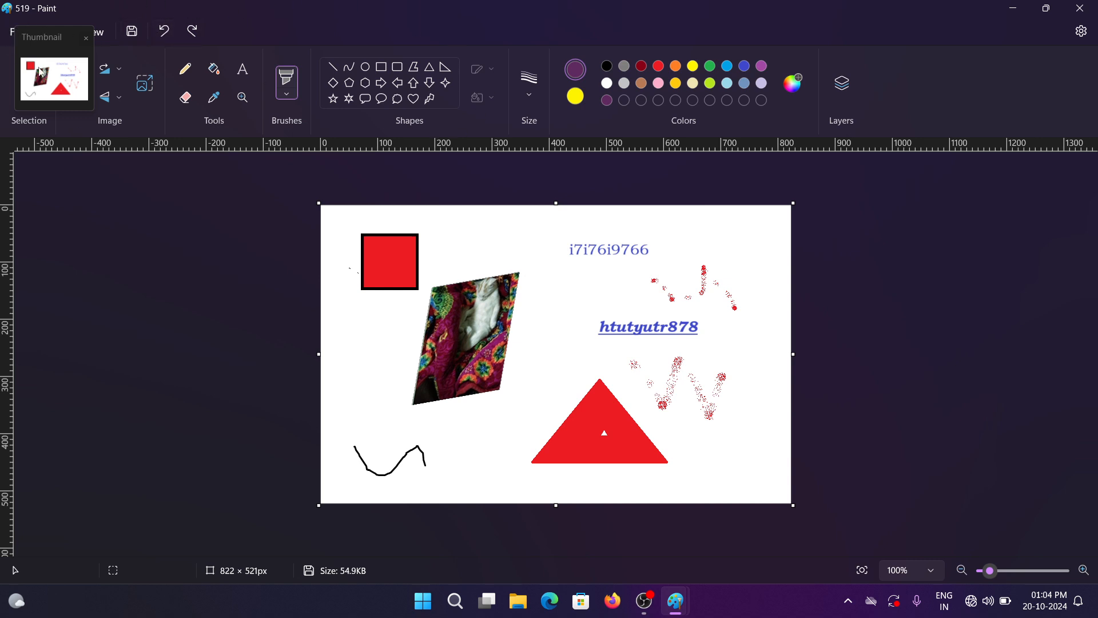
Close the thumbnail preview and show it again.
{"action": "left_click", "coordinate": [86, 39]}
{"action": "left_click", "coordinate": [96, 35]}
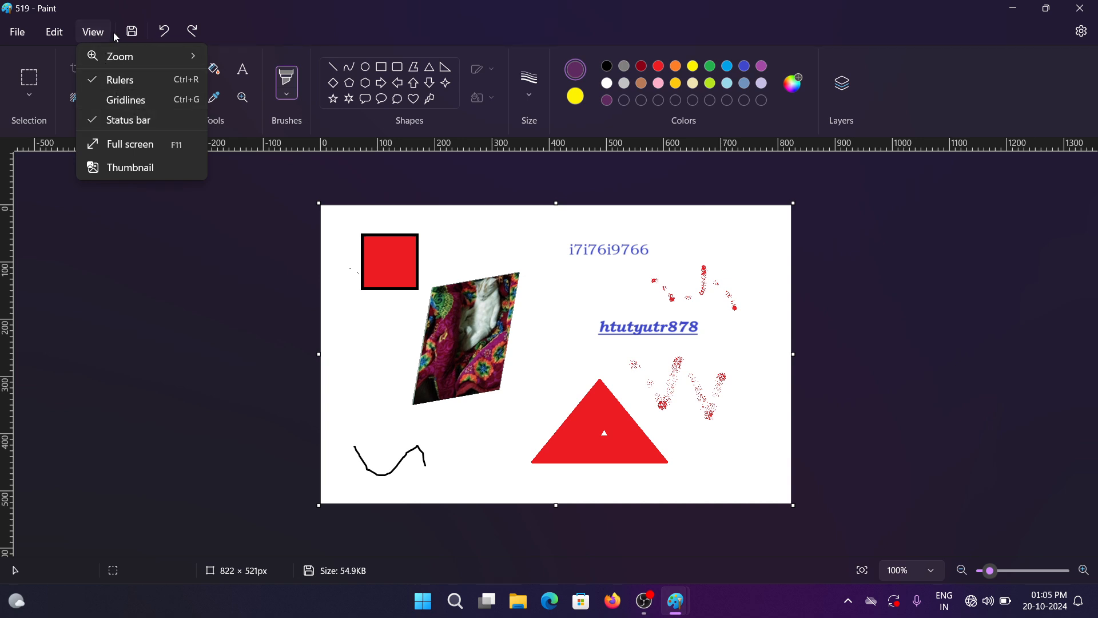
{"action": "left_click", "coordinate": [214, 297]}
{"action": "left_click", "coordinate": [95, 39]}
{"action": "left_click", "coordinate": [133, 167]}
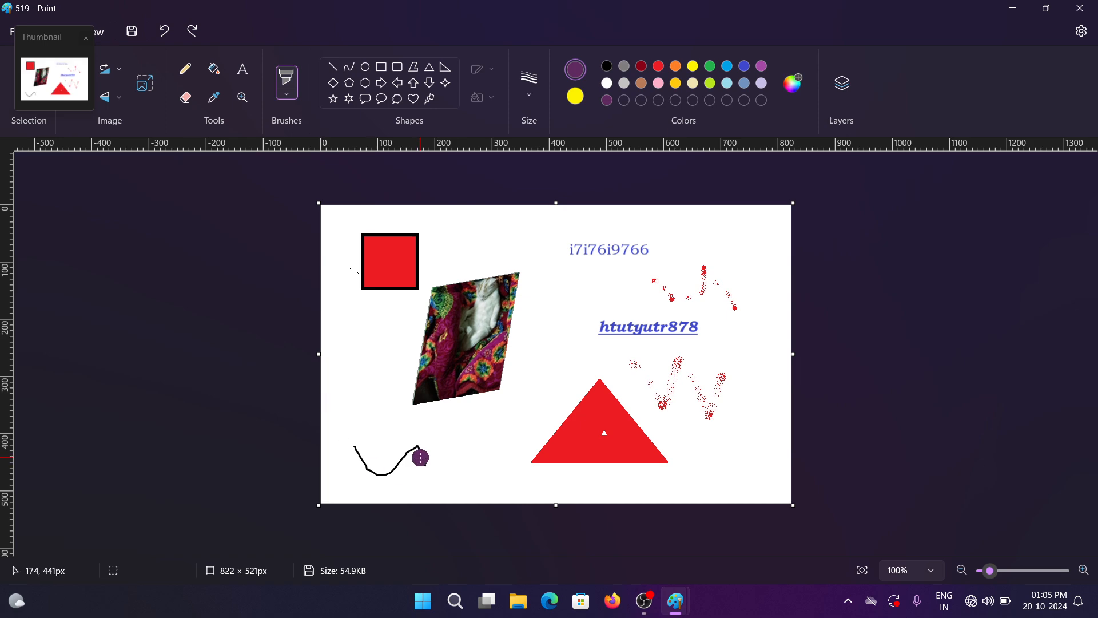